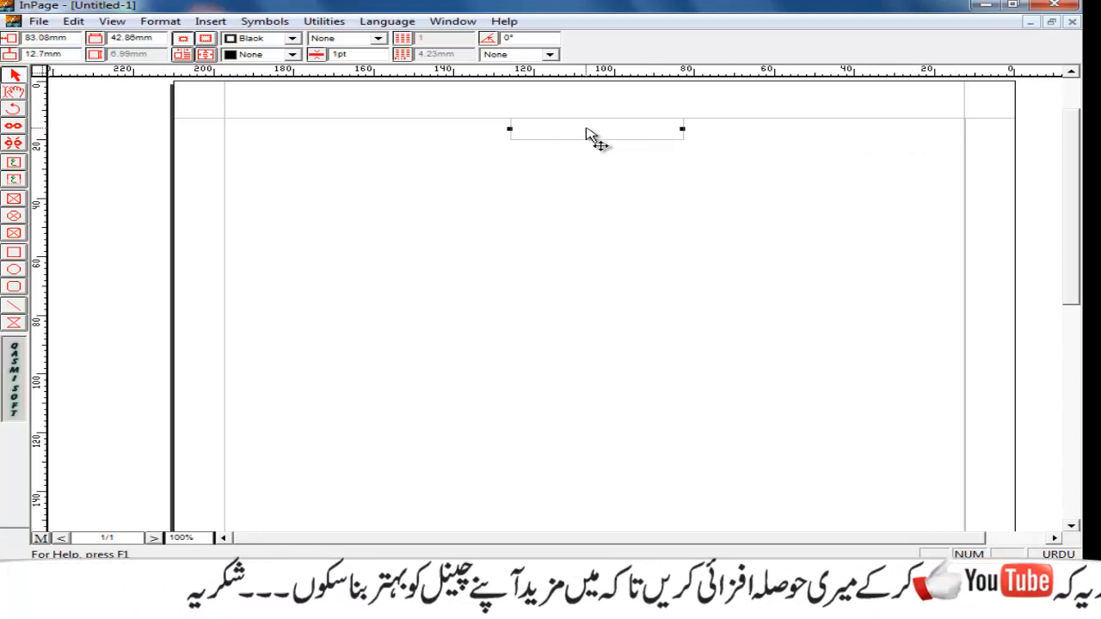
pyautogui.moveTo(592, 136)
pyautogui.mouseDown()
pyautogui.moveTo(865, 143)
pyautogui.moveTo(611, 130)
pyautogui.mouseUp()
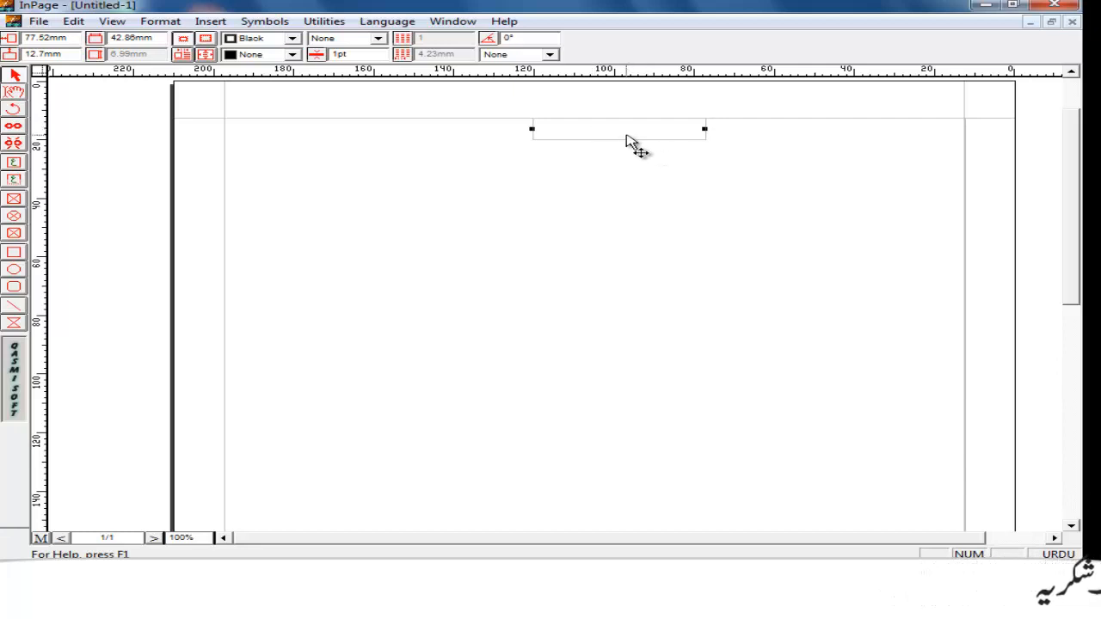
pyautogui.moveTo(626, 139); pyautogui.dragTo(618, 145)
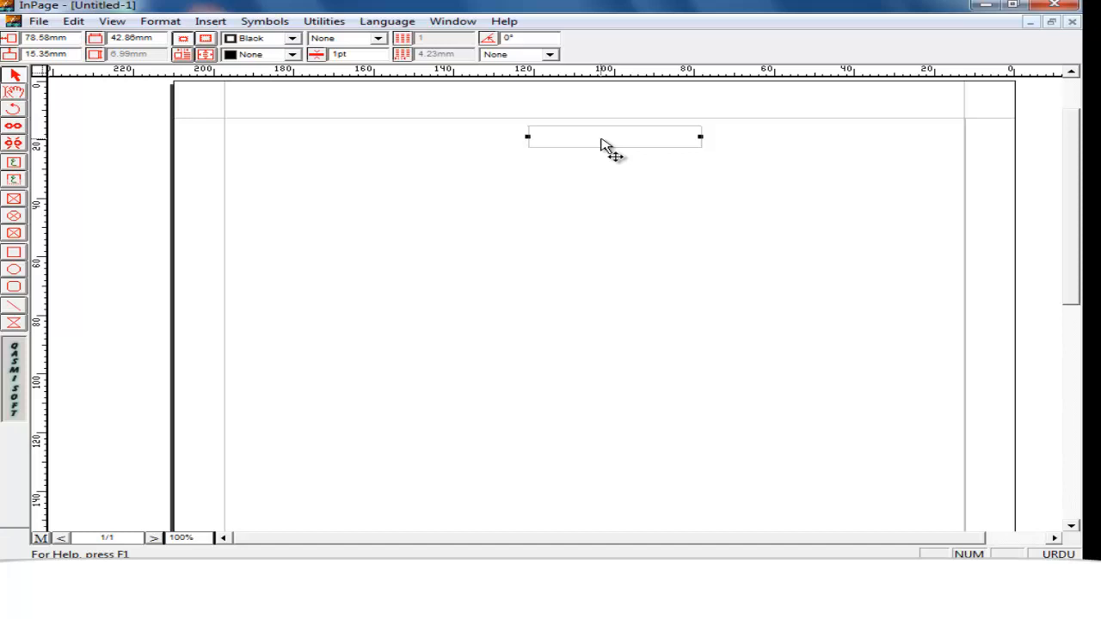
pyautogui.moveTo(602, 147); pyautogui.dragTo(865, 119)
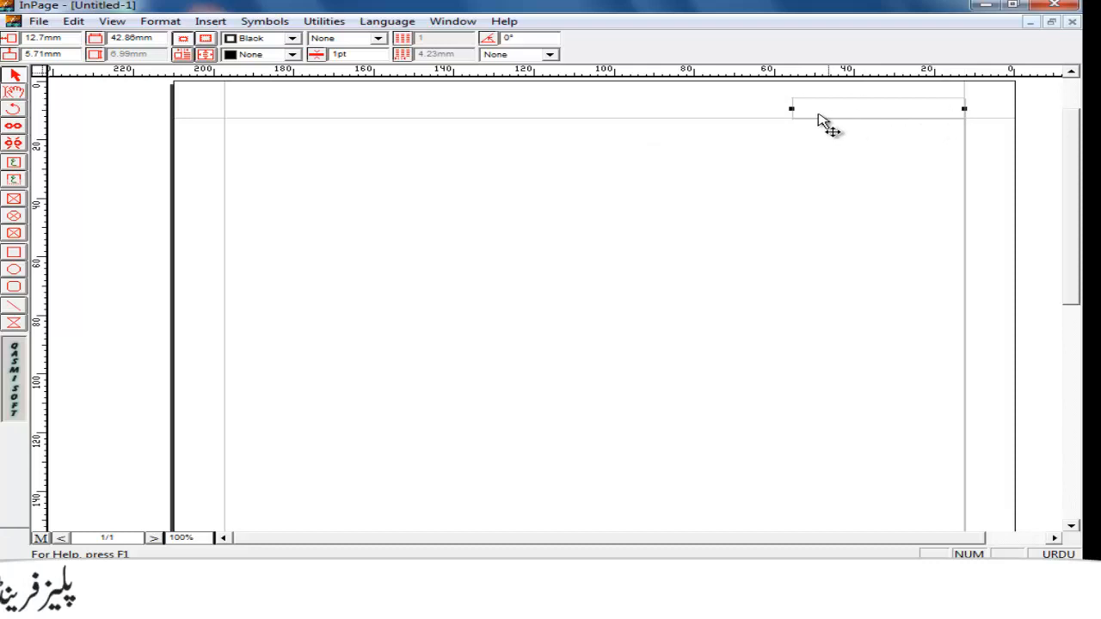
pyautogui.moveTo(907, 103); pyautogui.dragTo(904, 130)
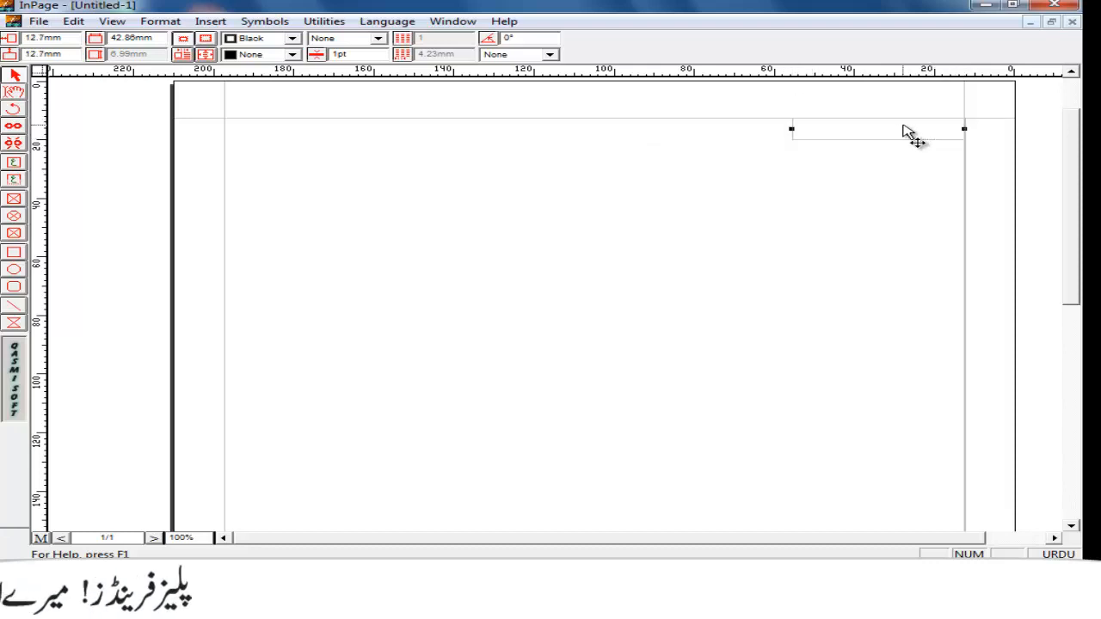
# Delete the empty text box and draw a new title text box, about 42 mm wide, in the page's upper-right margin corner.
pyautogui.click(837, 135)
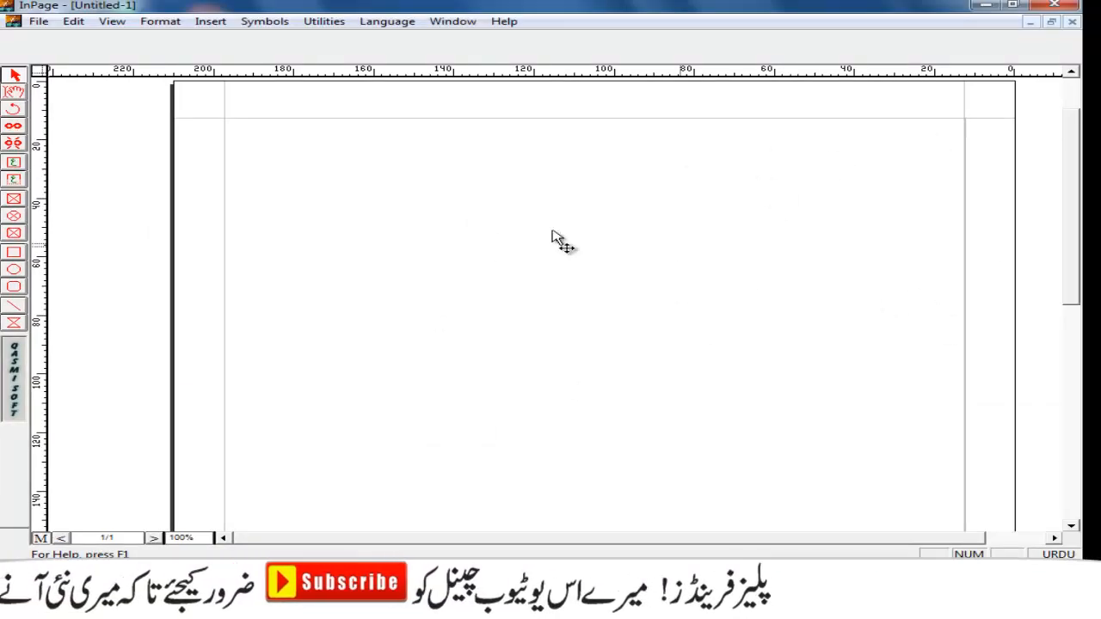
pyautogui.click(32, 196)
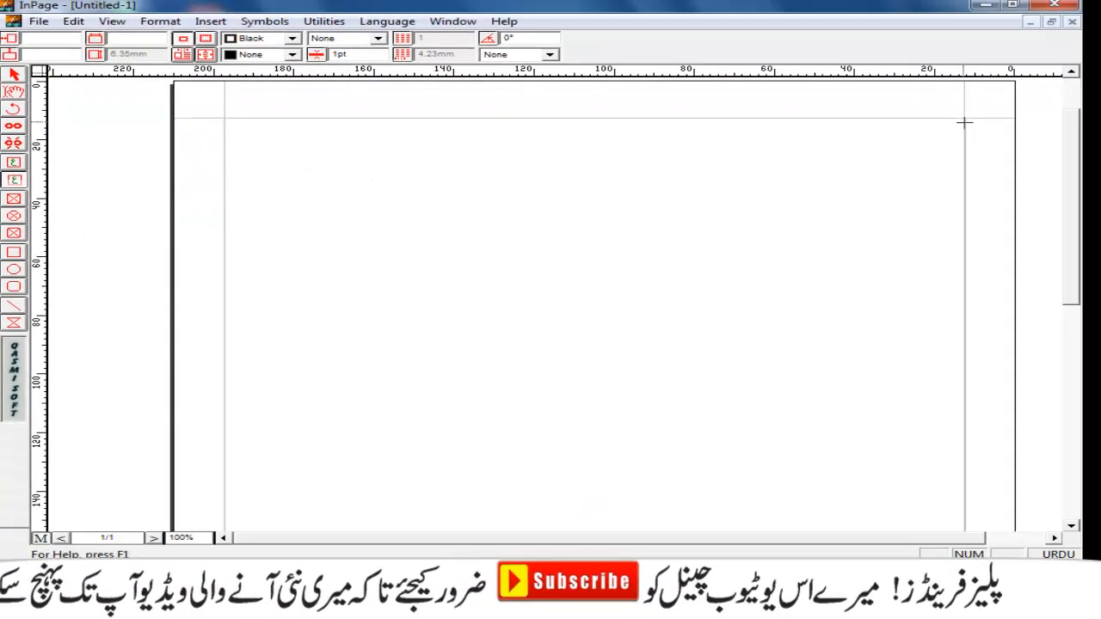
pyautogui.moveTo(965, 123); pyautogui.dragTo(796, 139)
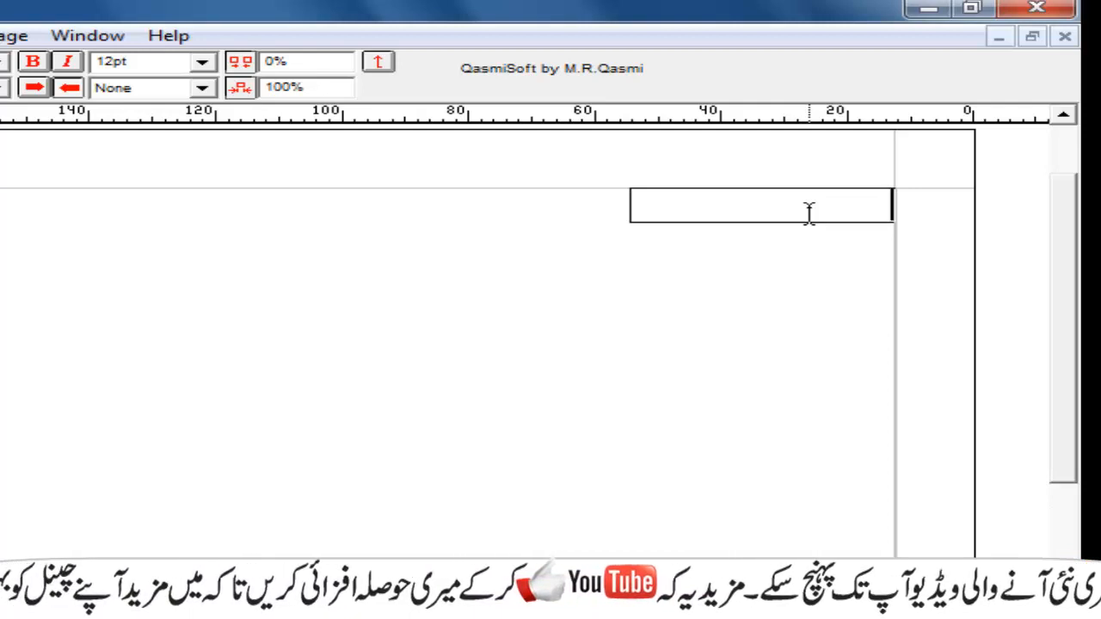
# Enter the heading لائف سکلز in the new title text box.
pyautogui.write('ل')
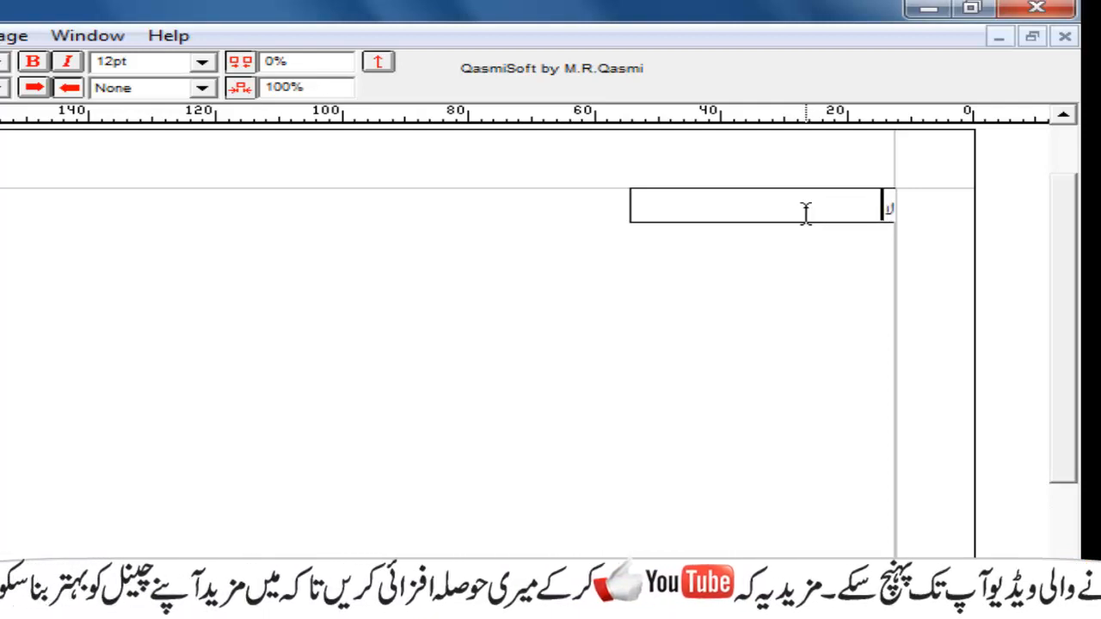
pyautogui.write('ائف')
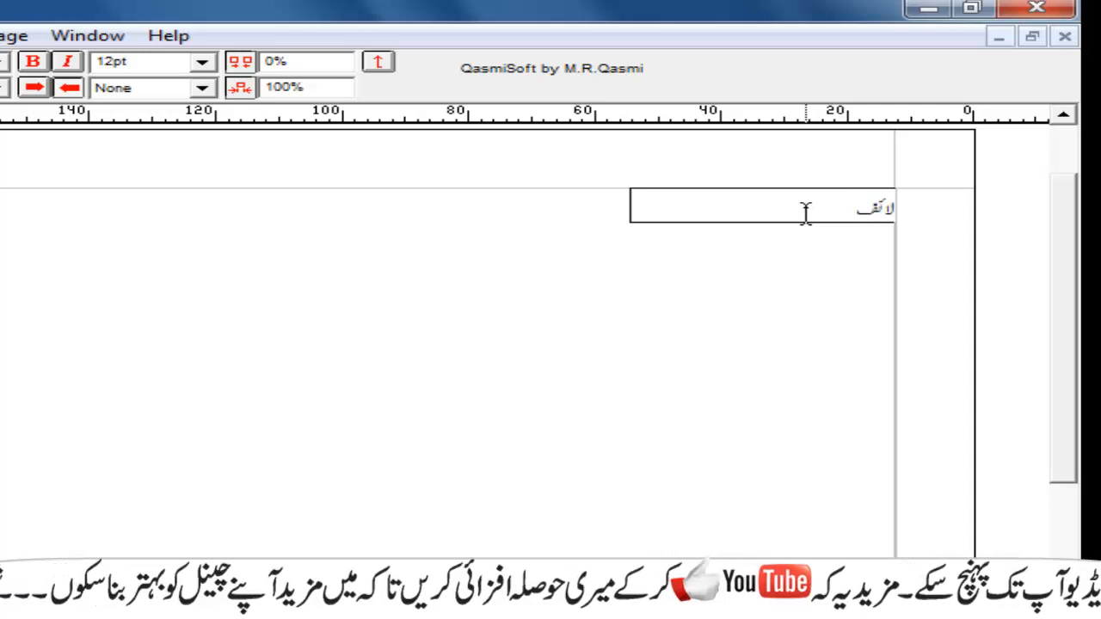
pyautogui.write(' سلل')
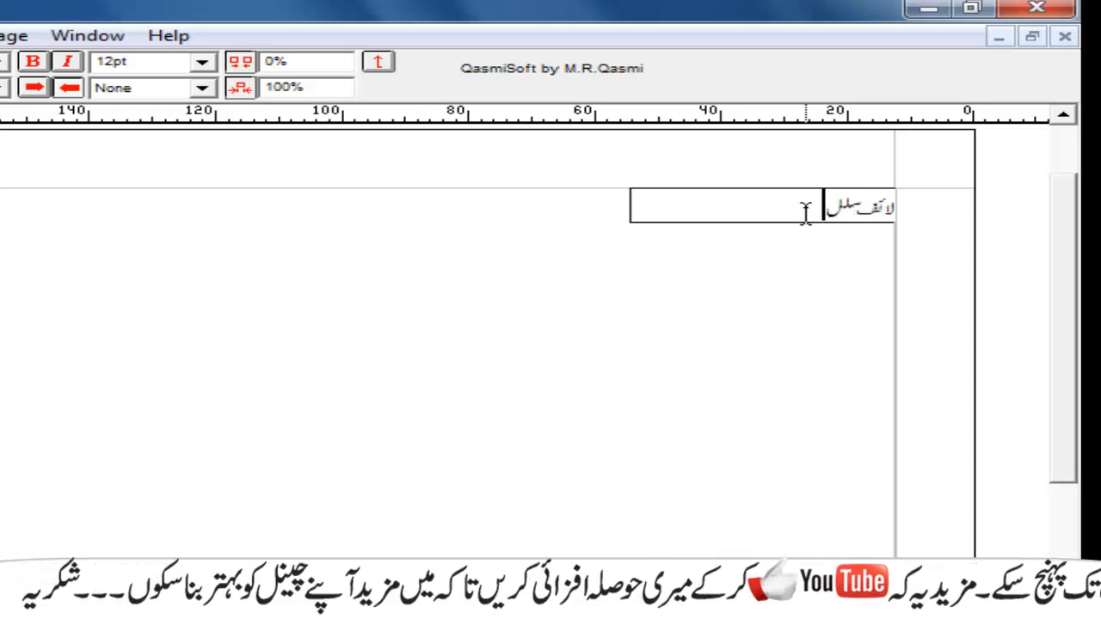
pyautogui.press('BackSpace')
pyautogui.press('BackSpace')
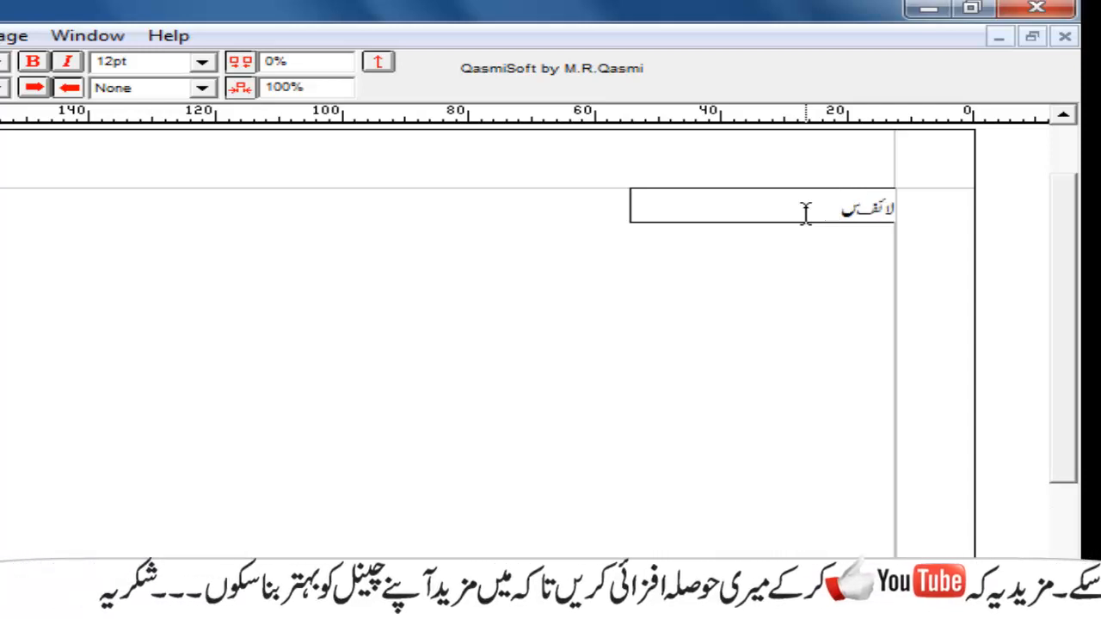
pyautogui.write('کل')
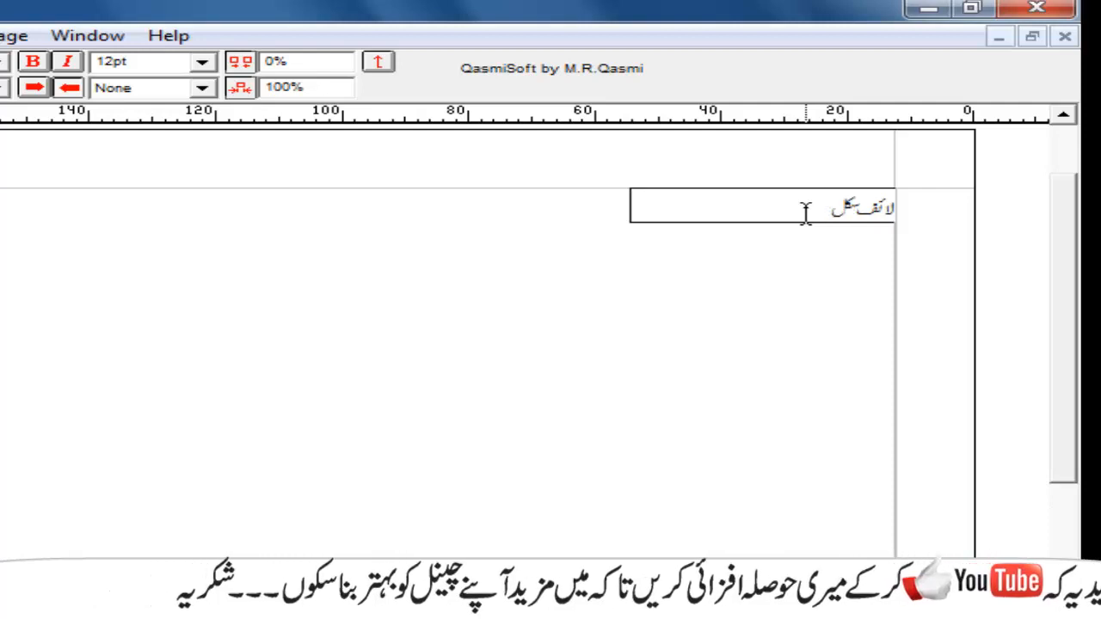
pyautogui.press('BackSpace')
pyautogui.write('و')
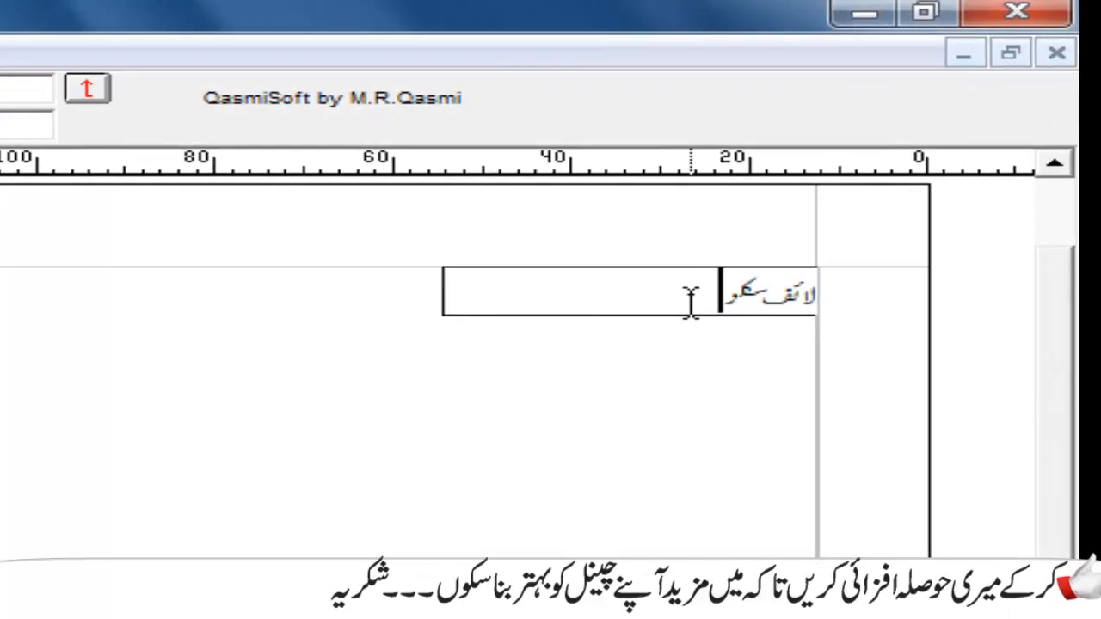
# Set the heading لائف سکلز to 18pt and center it in its box.
pyautogui.moveTo(674, 295); pyautogui.dragTo(947, 306)
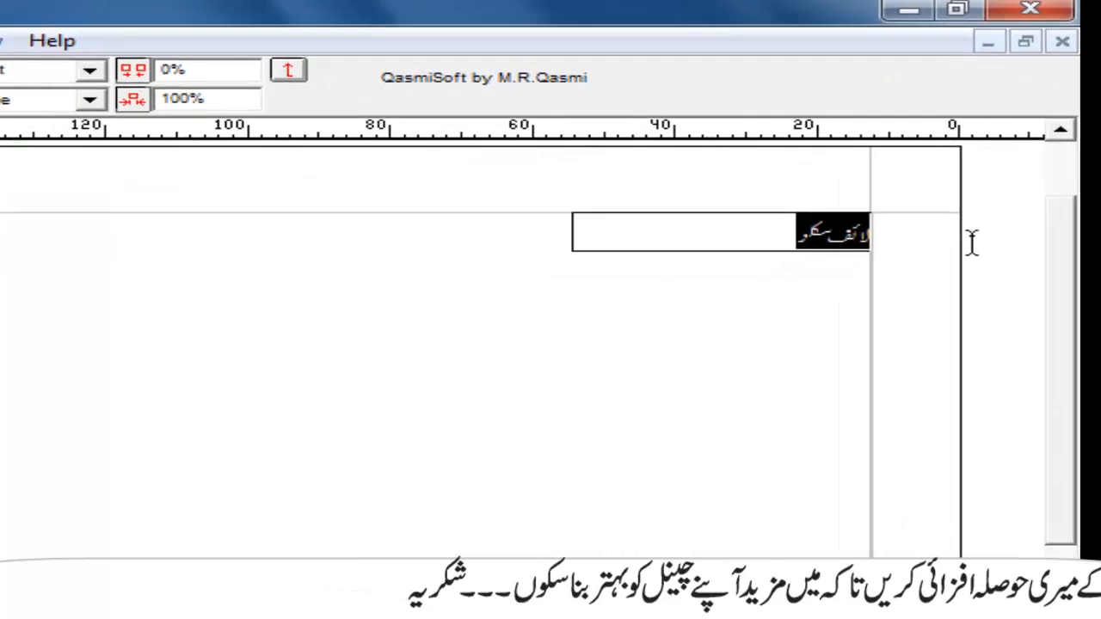
pyautogui.click(433, 45)
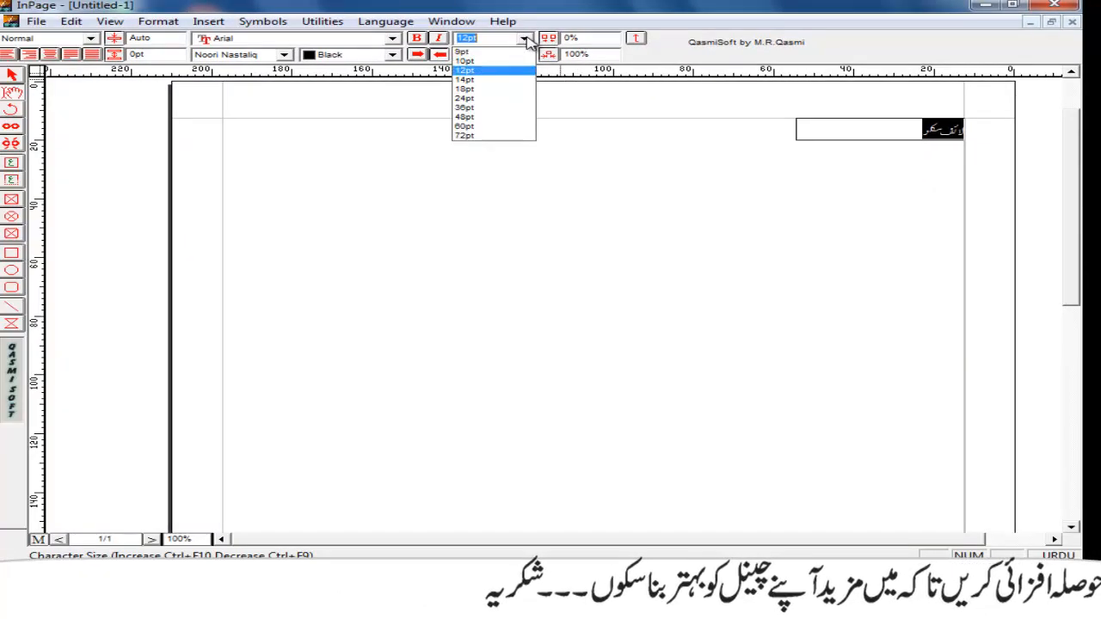
pyautogui.click(468, 90)
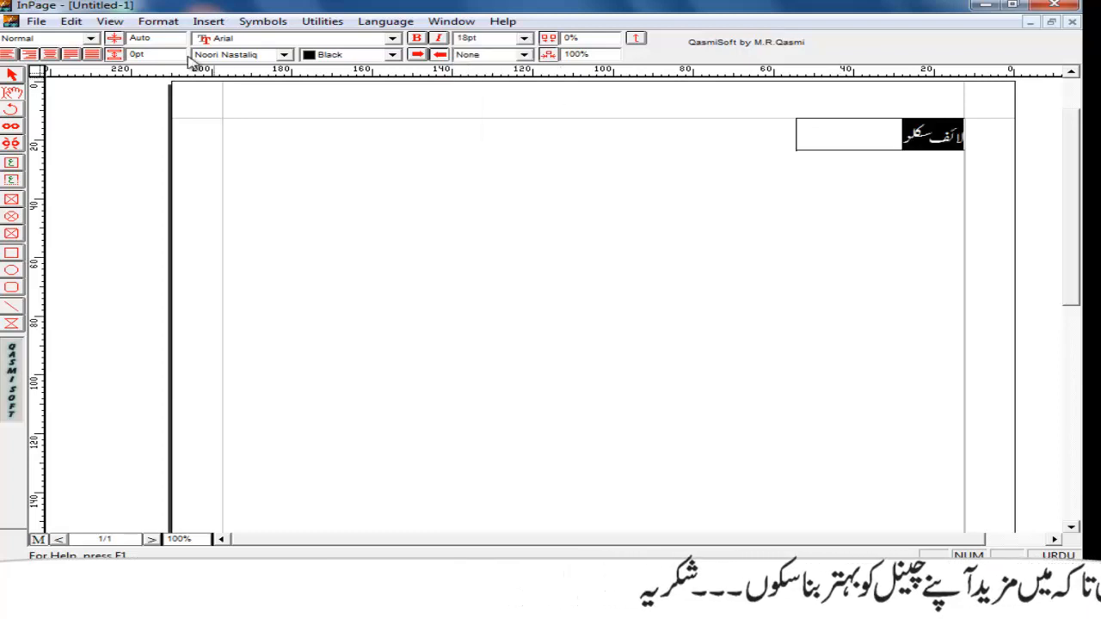
pyautogui.click(50, 55)
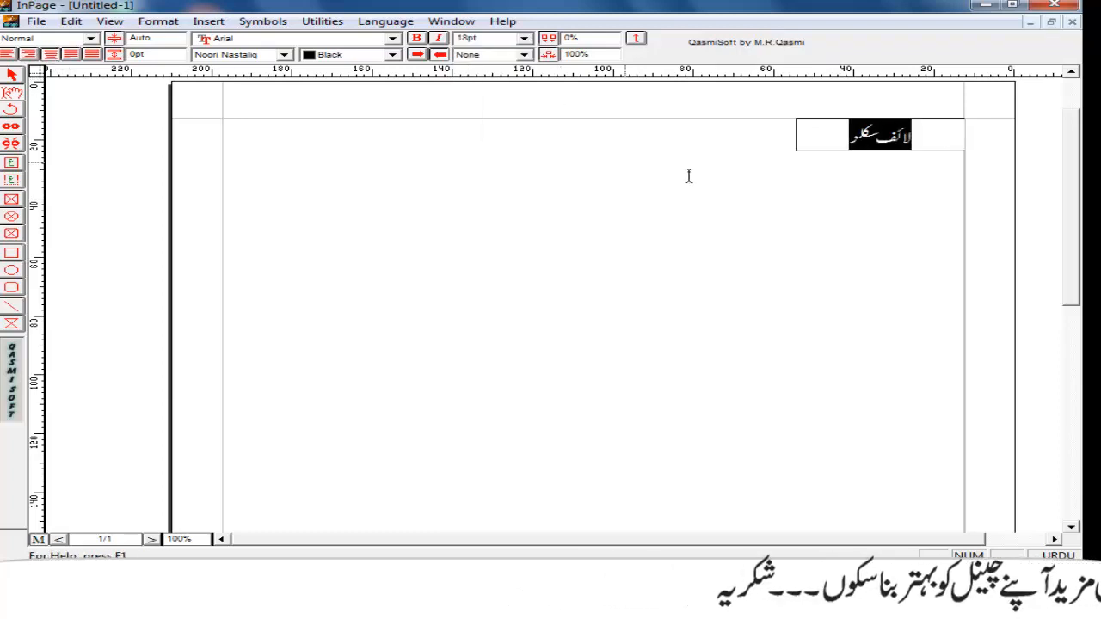
pyautogui.click(808, 153)
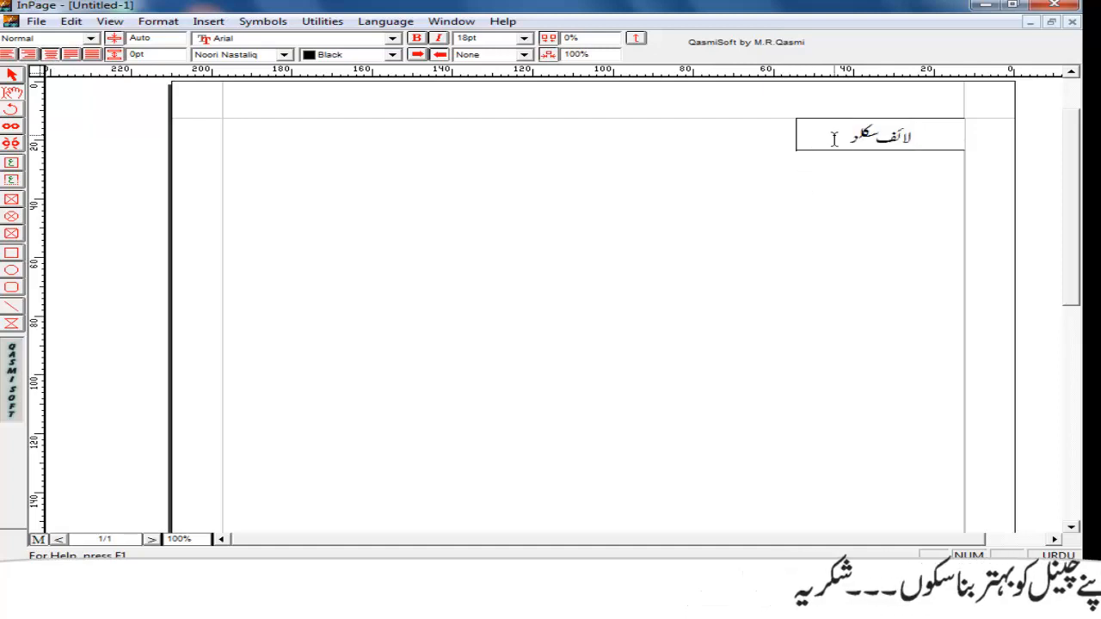
# Change the Urdu font of the heading لائف سکلز to Bombay Black.
pyautogui.moveTo(844, 138); pyautogui.dragTo(940, 129)
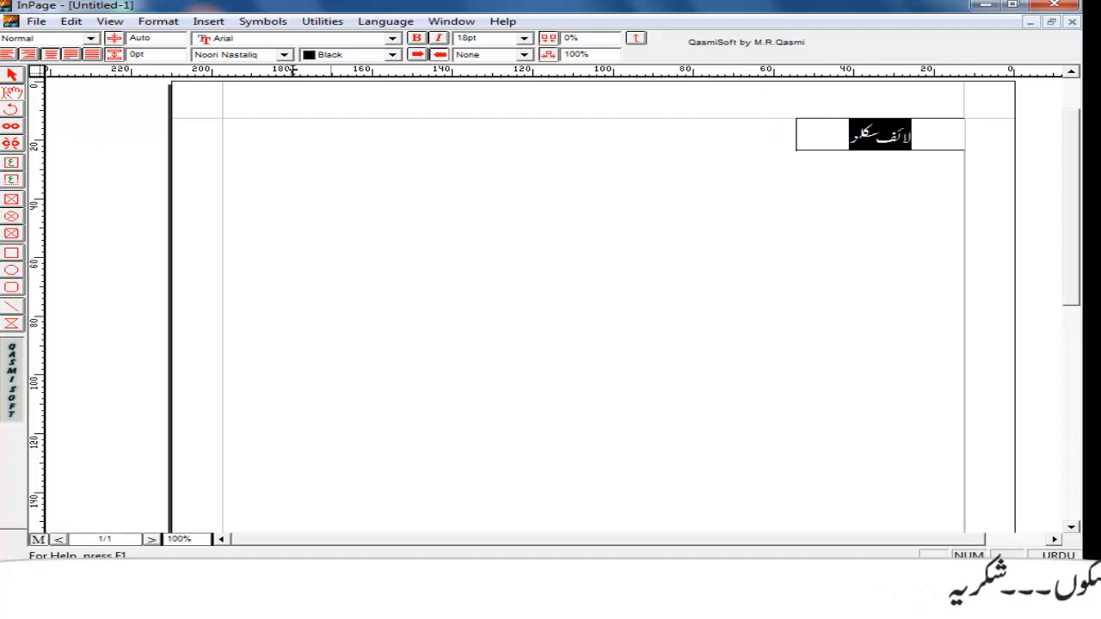
pyautogui.click(284, 54)
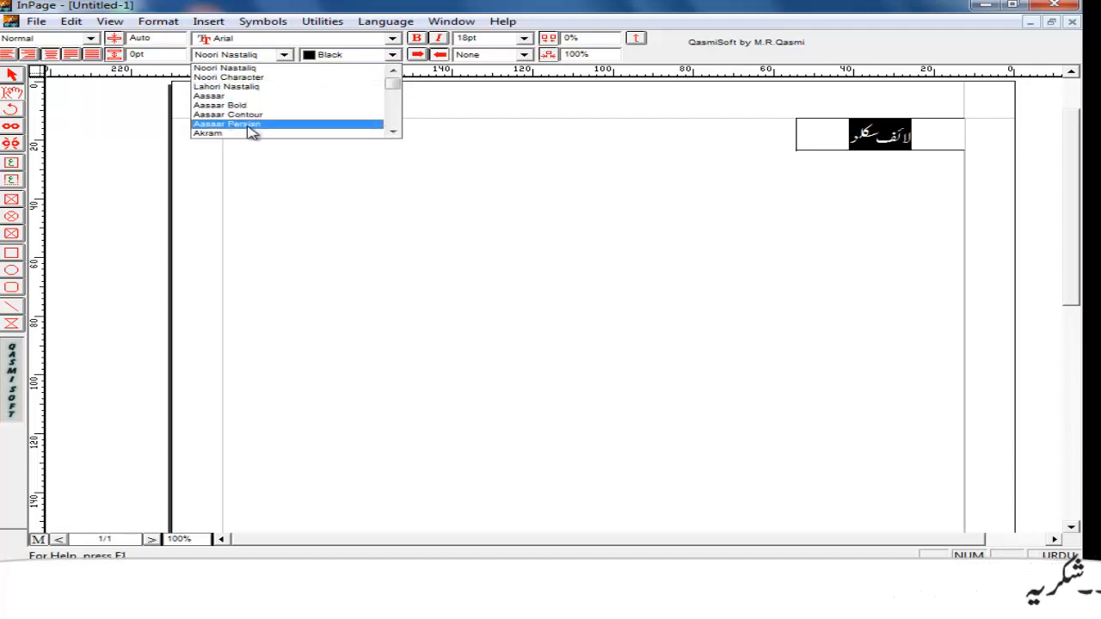
pyautogui.click(393, 133)
pyautogui.click(393, 133)
pyautogui.click(393, 132)
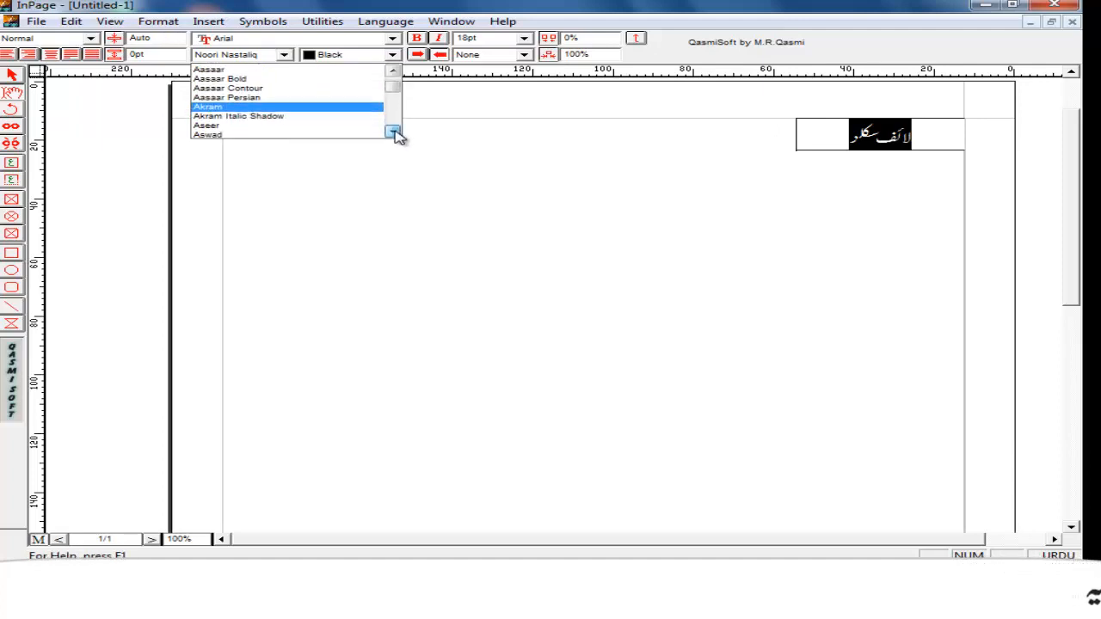
pyautogui.click(393, 133)
pyautogui.click(393, 132)
pyautogui.click(393, 133)
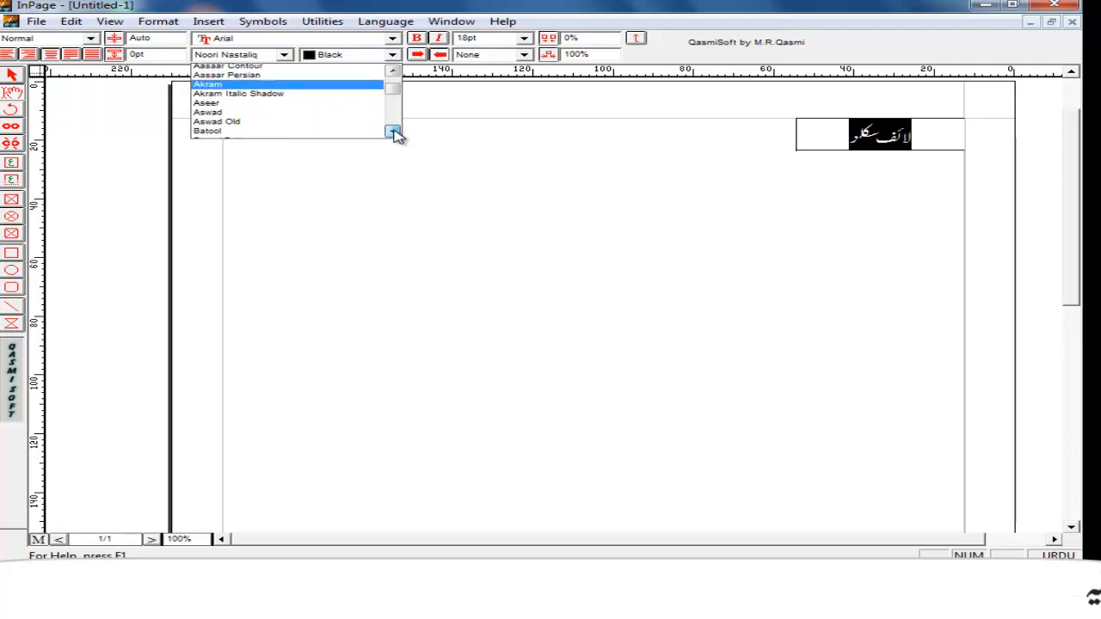
pyautogui.click(393, 133)
pyautogui.click(393, 132)
pyautogui.click(394, 132)
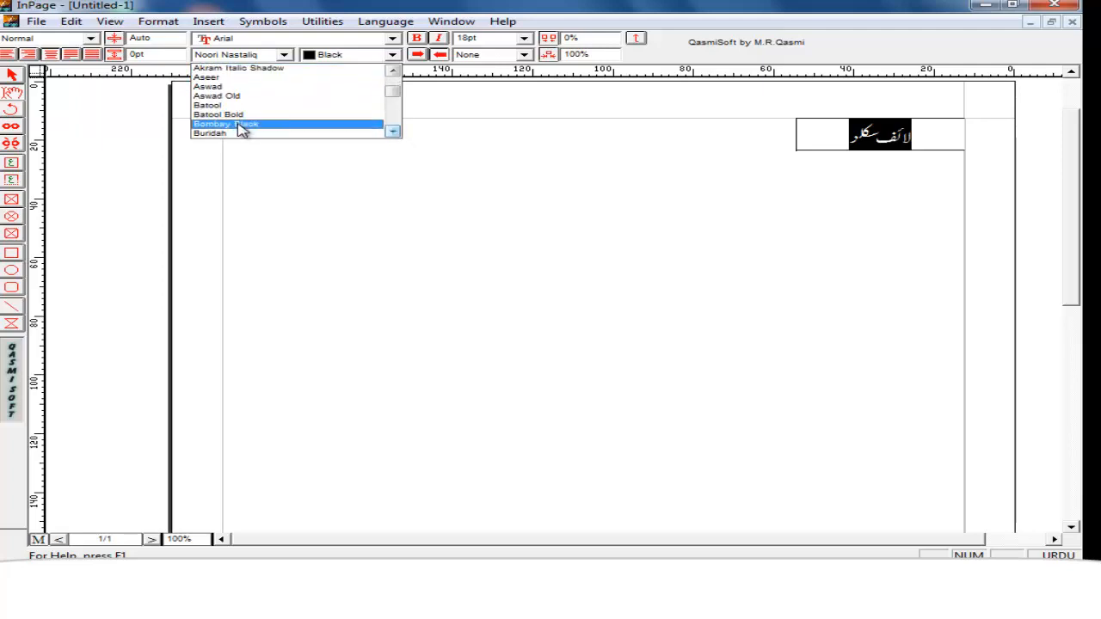
pyautogui.click(242, 125)
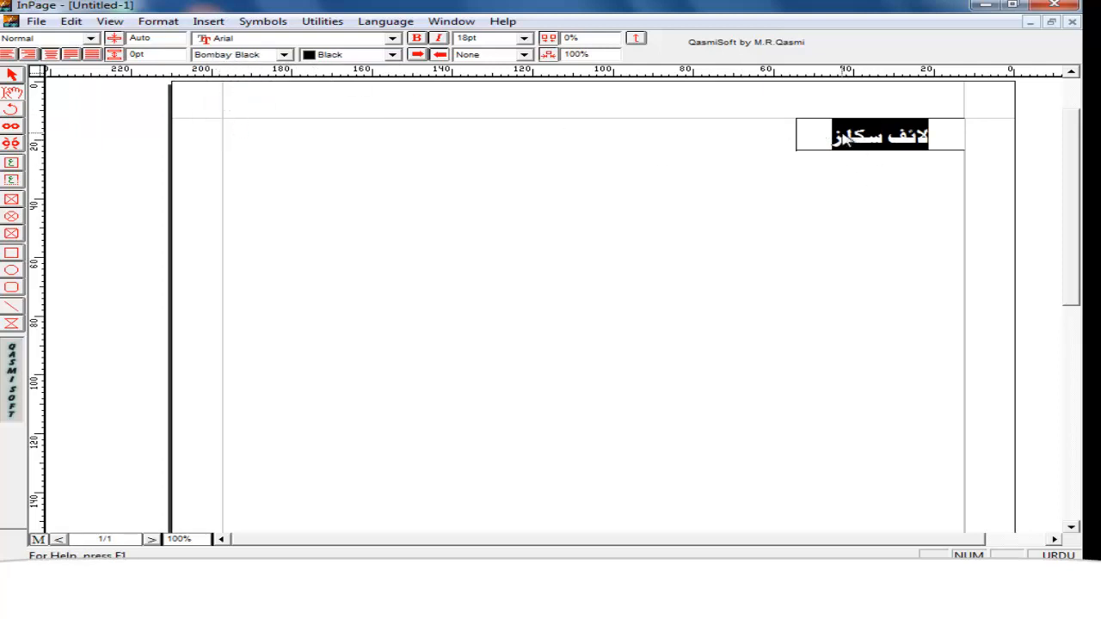
pyautogui.click(838, 136)
pyautogui.moveTo(811, 133); pyautogui.dragTo(1001, 127)
pyautogui.click(824, 137)
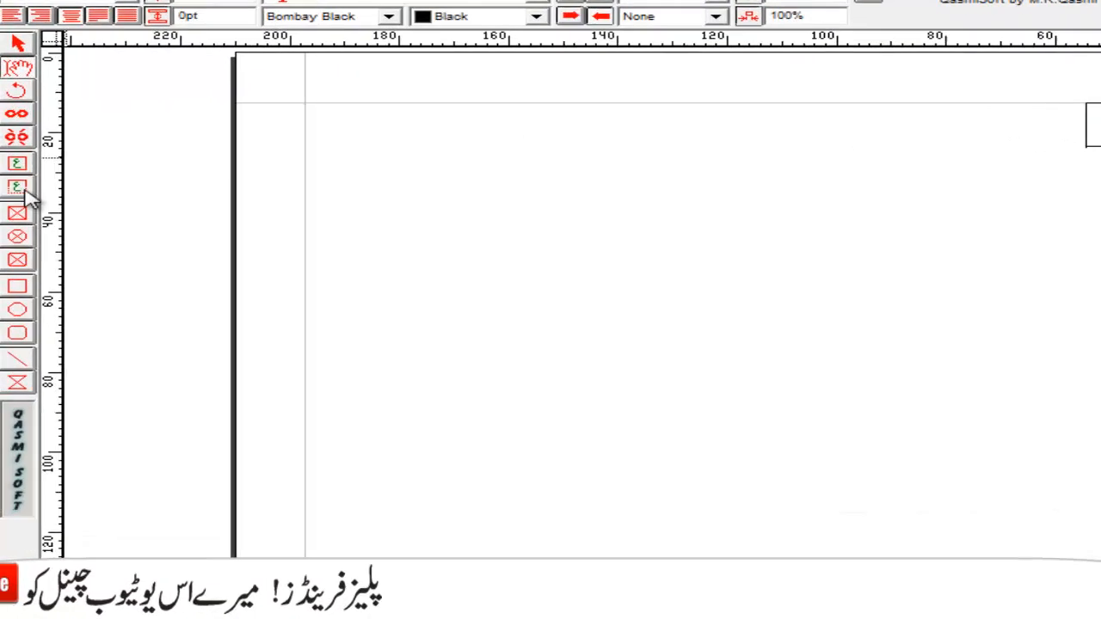
# Draw a second title text box, about 43 mm wide, near the middle of the page header and align it with the top margin guide.
pyautogui.click(19, 189)
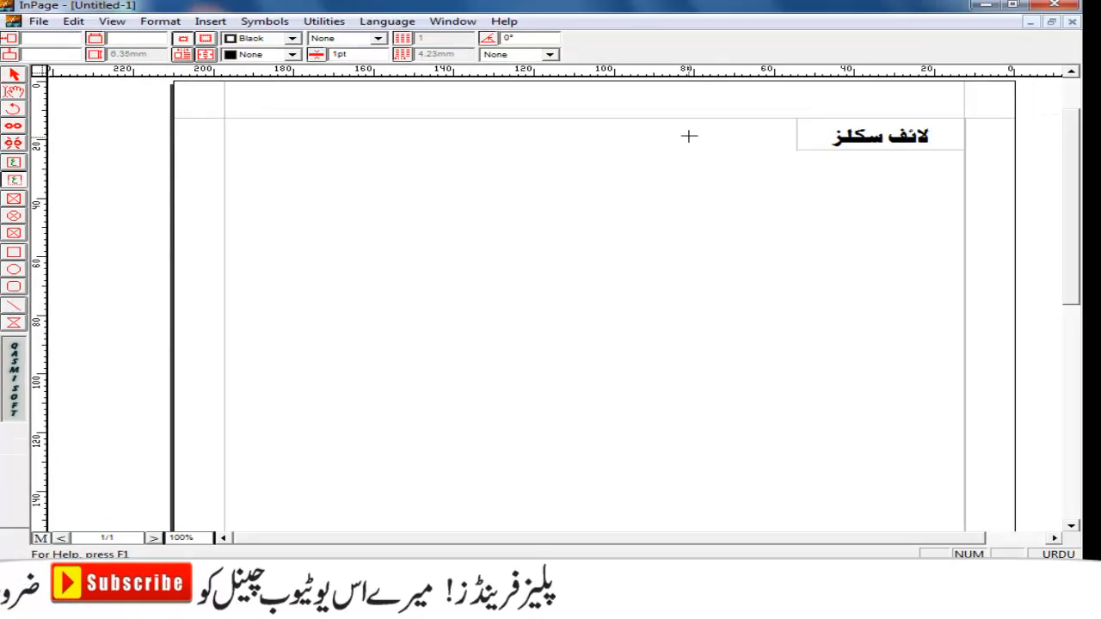
pyautogui.moveTo(687, 129); pyautogui.dragTo(516, 143)
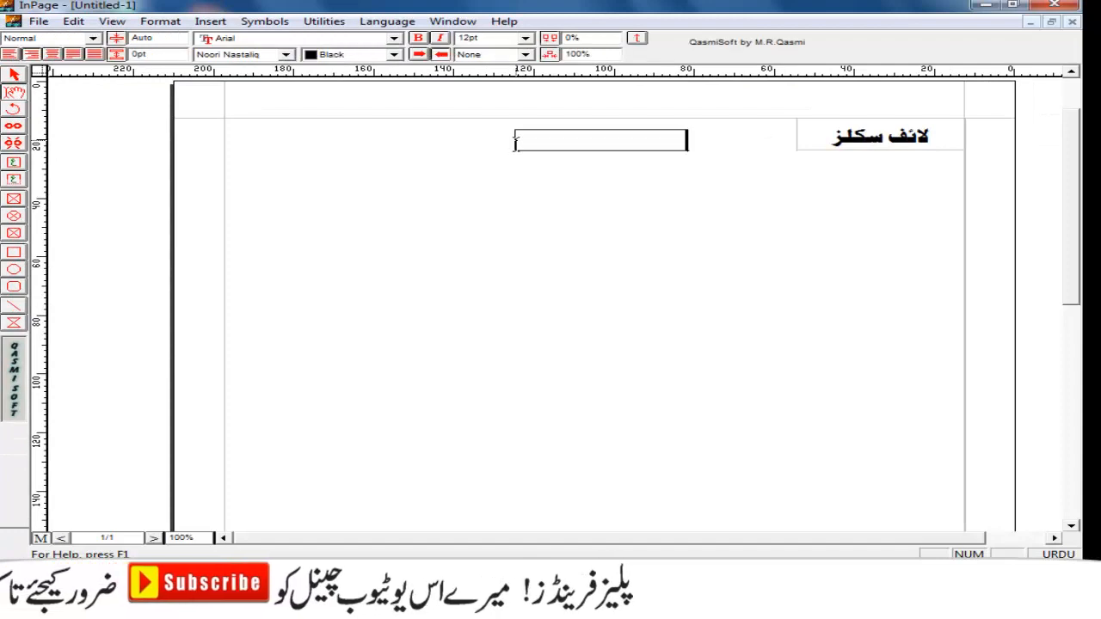
pyautogui.click(14, 74)
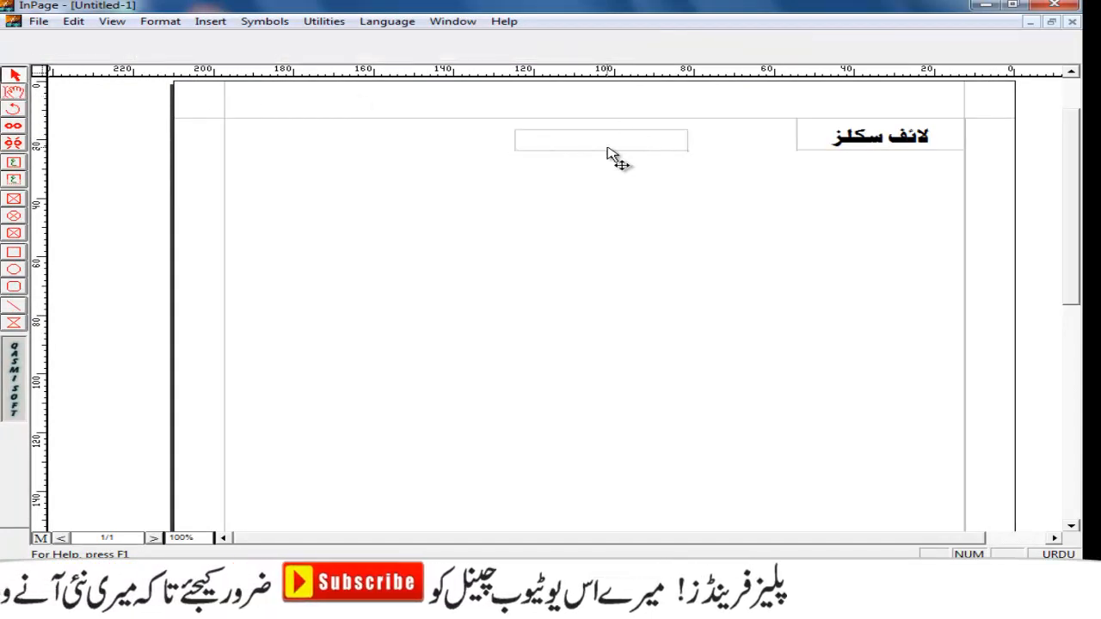
pyautogui.click(603, 147)
pyautogui.moveTo(602, 143); pyautogui.dragTo(605, 138)
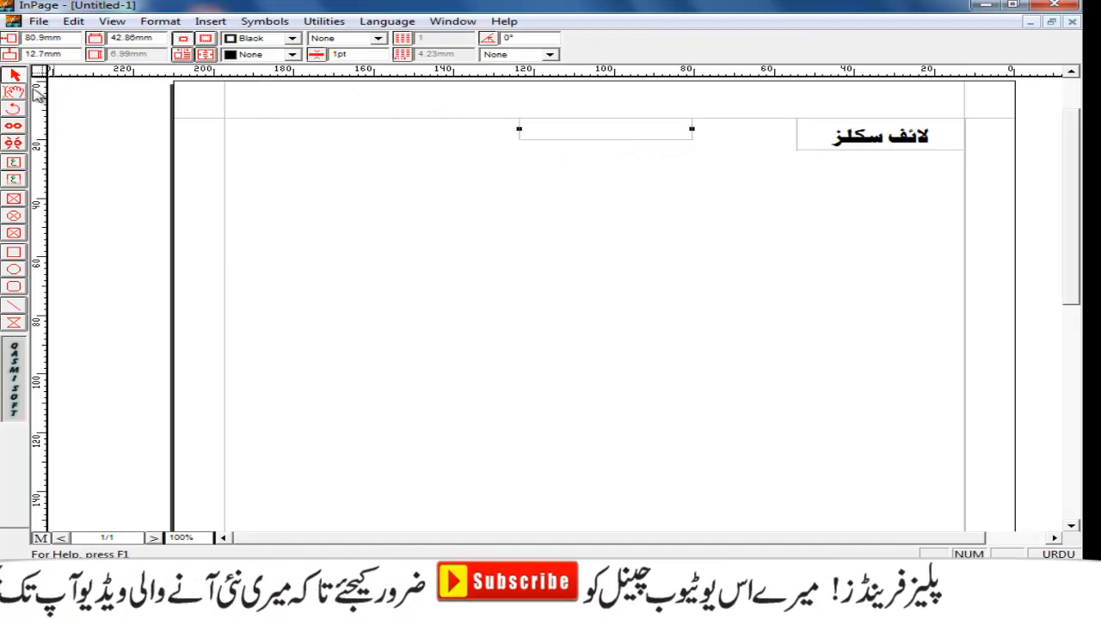
# Enter the page number label صفحہ نمبر in the middle title text box.
pyautogui.click(14, 92)
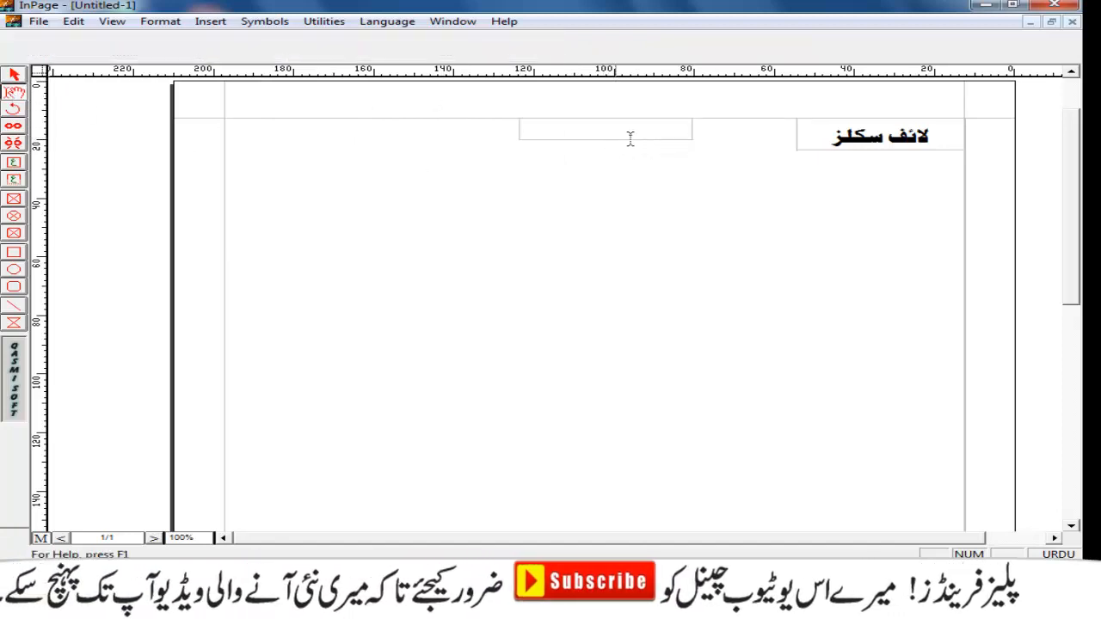
pyautogui.click(659, 131)
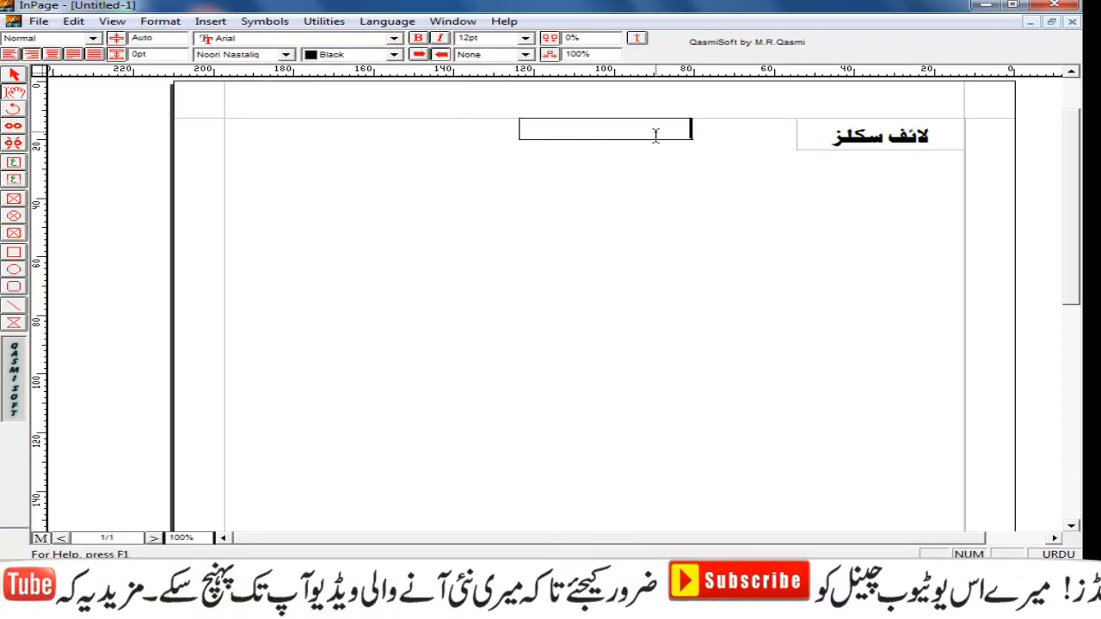
pyautogui.write('صف')
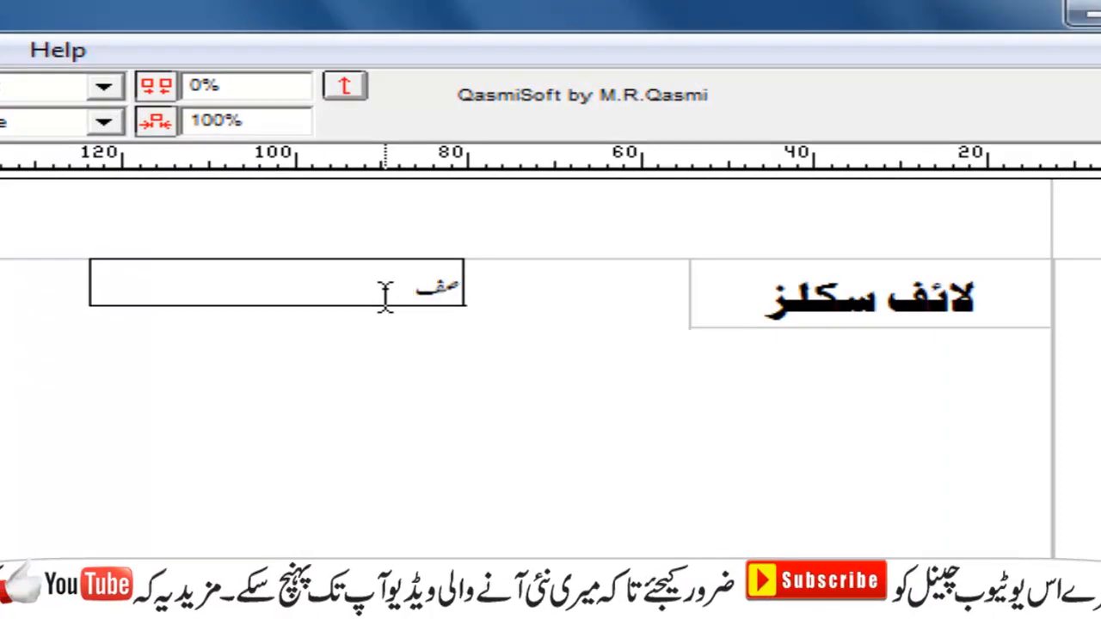
pyautogui.write('ح')
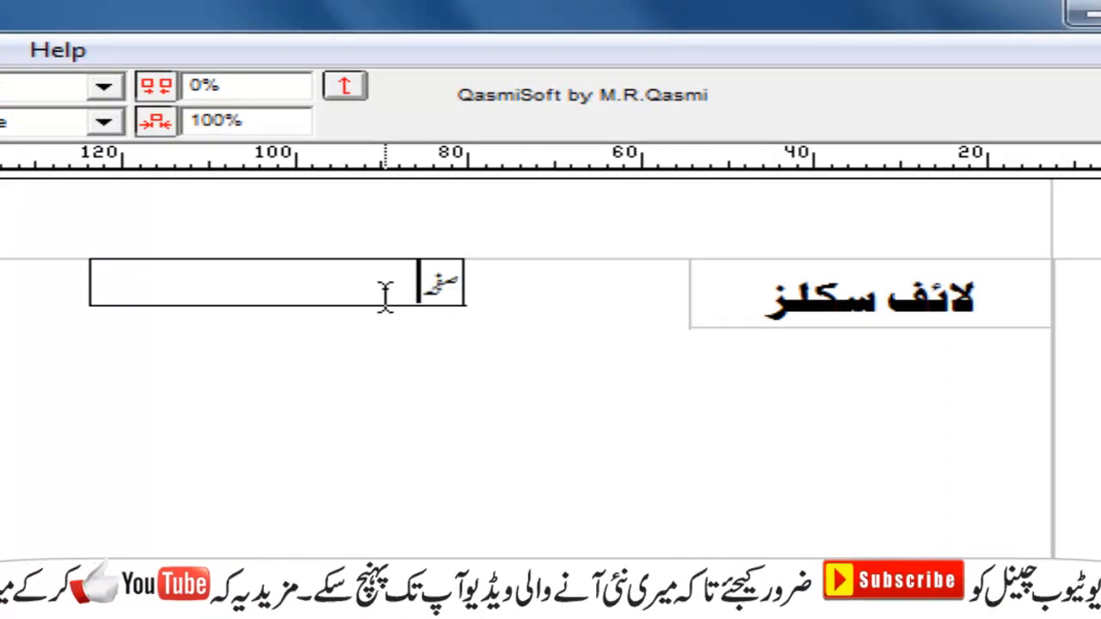
pyautogui.write('ہ نمبر')
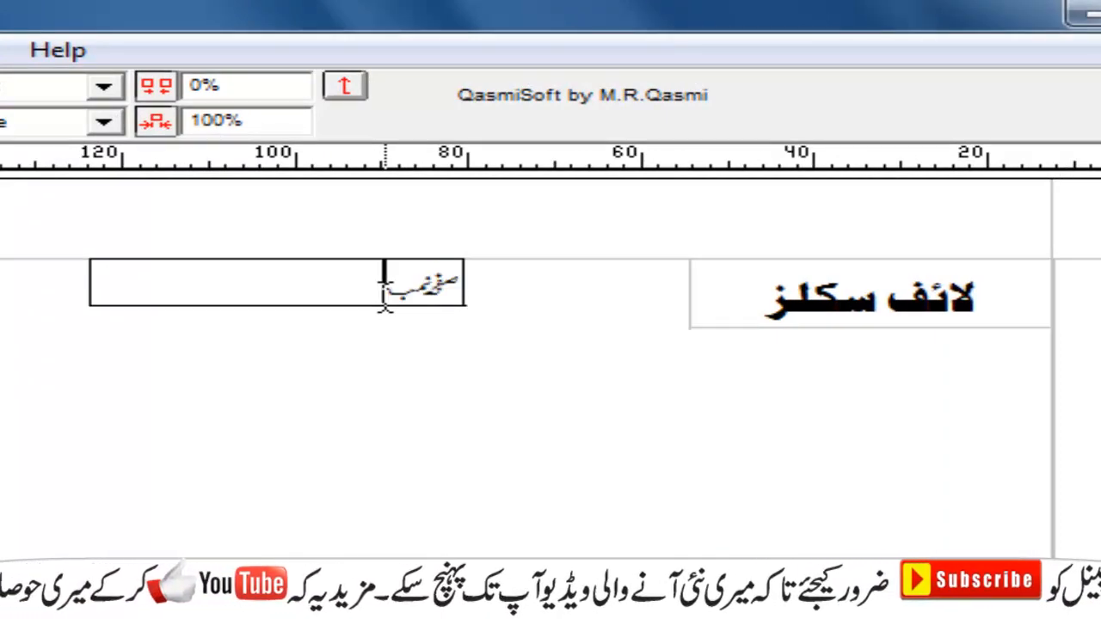
pyautogui.write('ر')
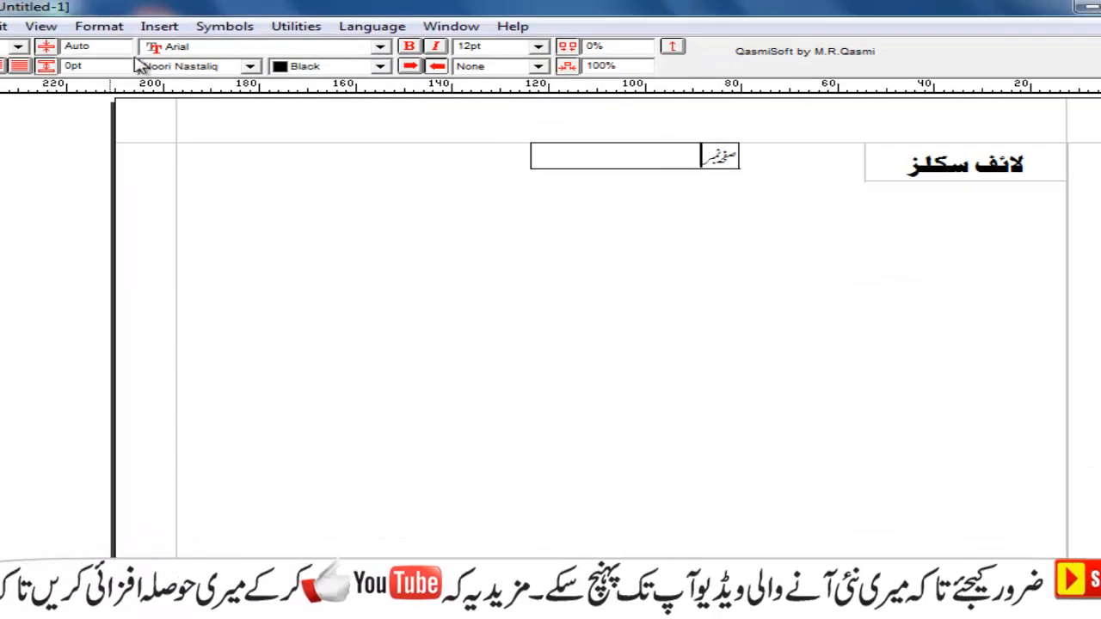
# Insert an automatic page number after the label صفحہ نمبر in the middle title text box.
pyautogui.click(159, 27)
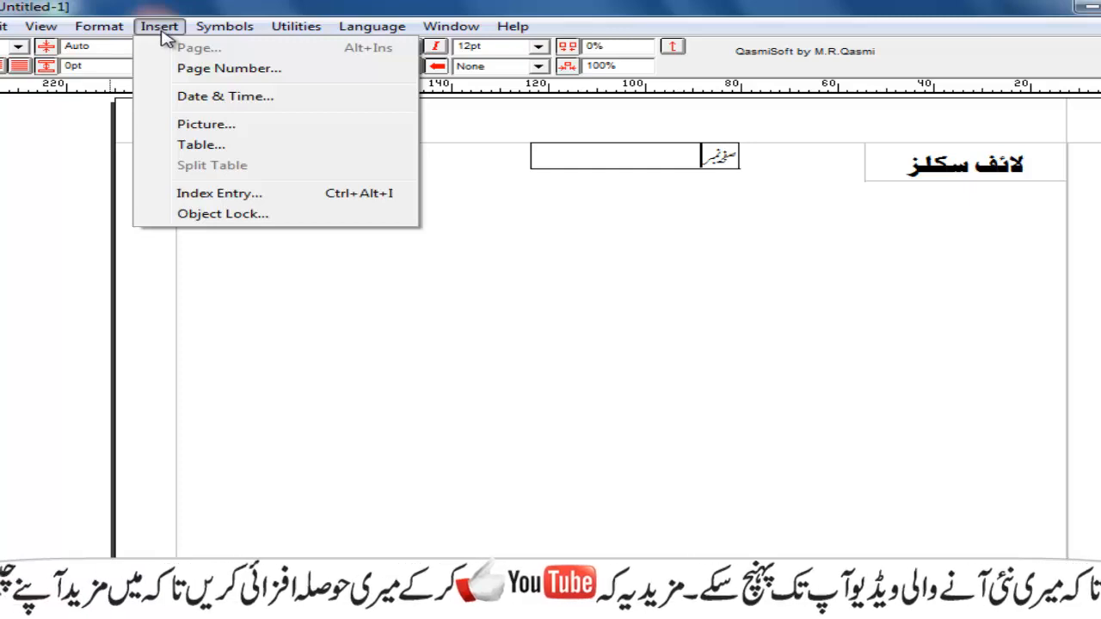
pyautogui.click(199, 71)
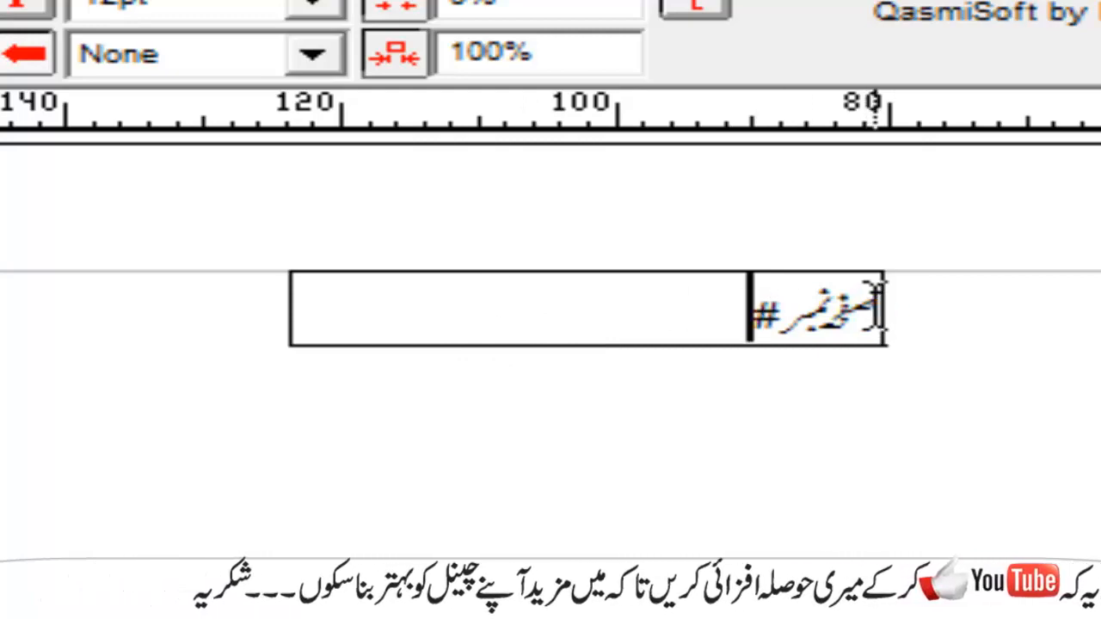
# Center the page number line صفحہ نمبر # in its box and set its size to 24pt.
pyautogui.moveTo(876, 310); pyautogui.dragTo(694, 308)
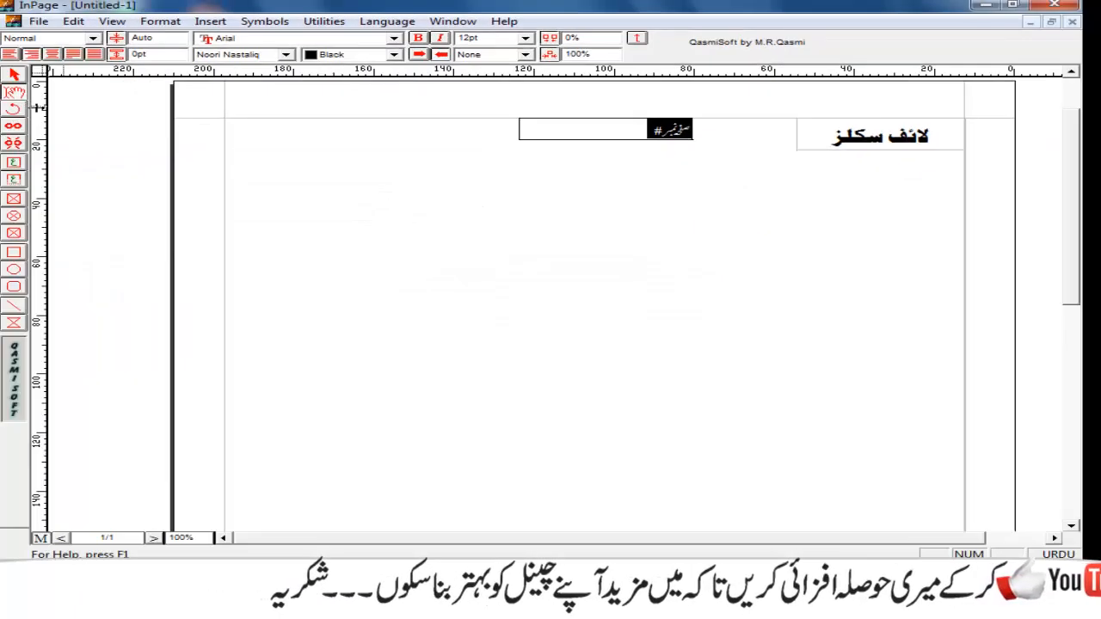
pyautogui.click(53, 54)
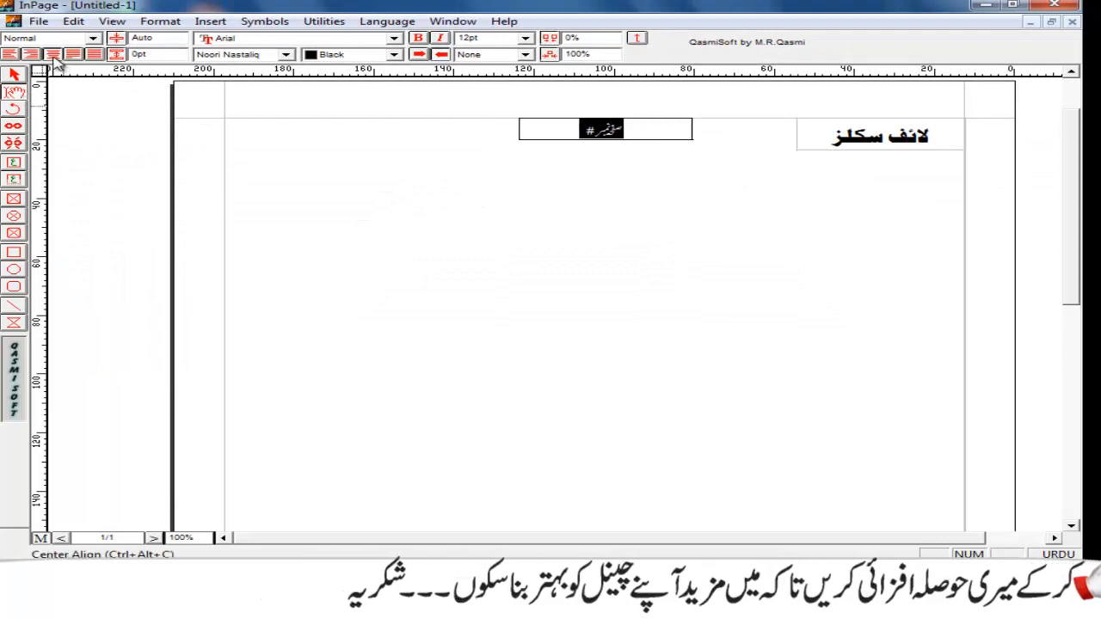
pyautogui.click(526, 39)
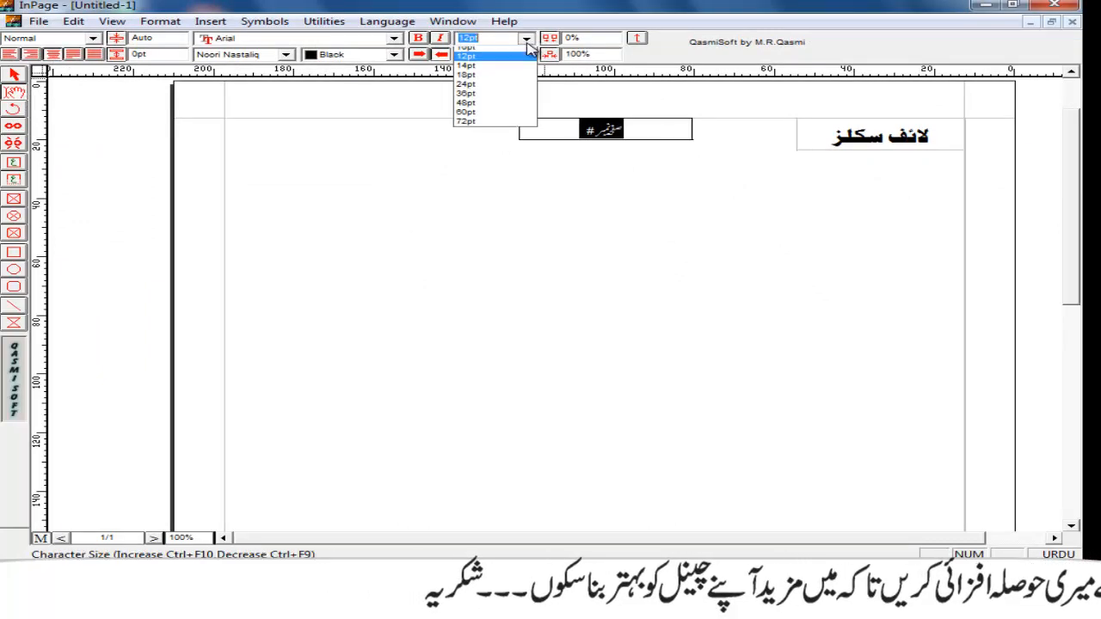
pyautogui.click(482, 100)
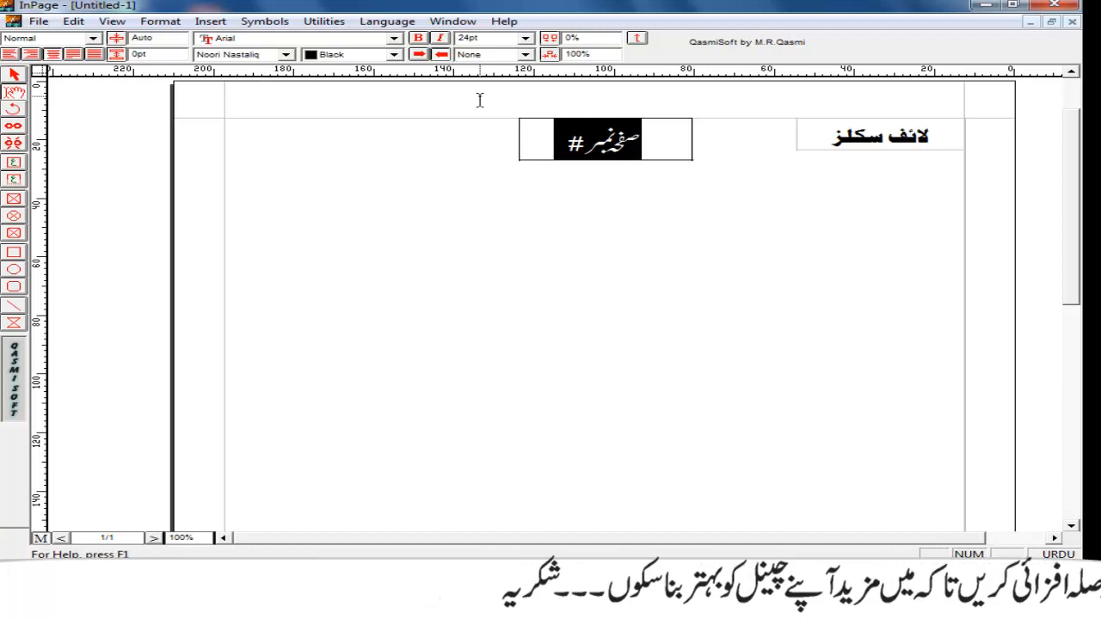
pyautogui.click(530, 167)
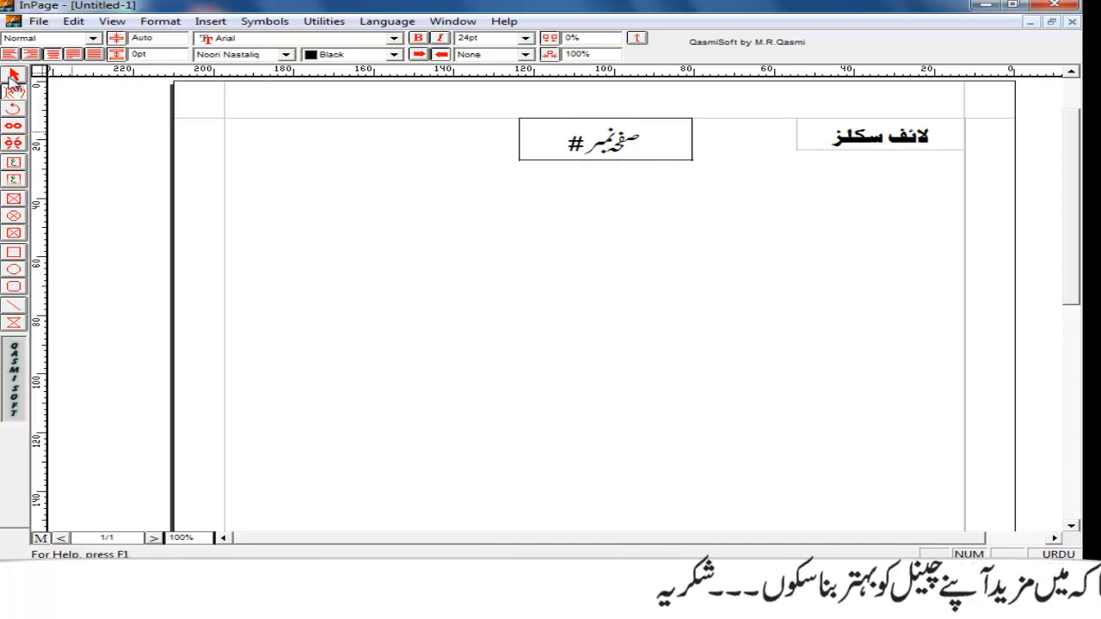
# Switch from the master page to the document page and check how the header and page number appear there.
pyautogui.click(13, 76)
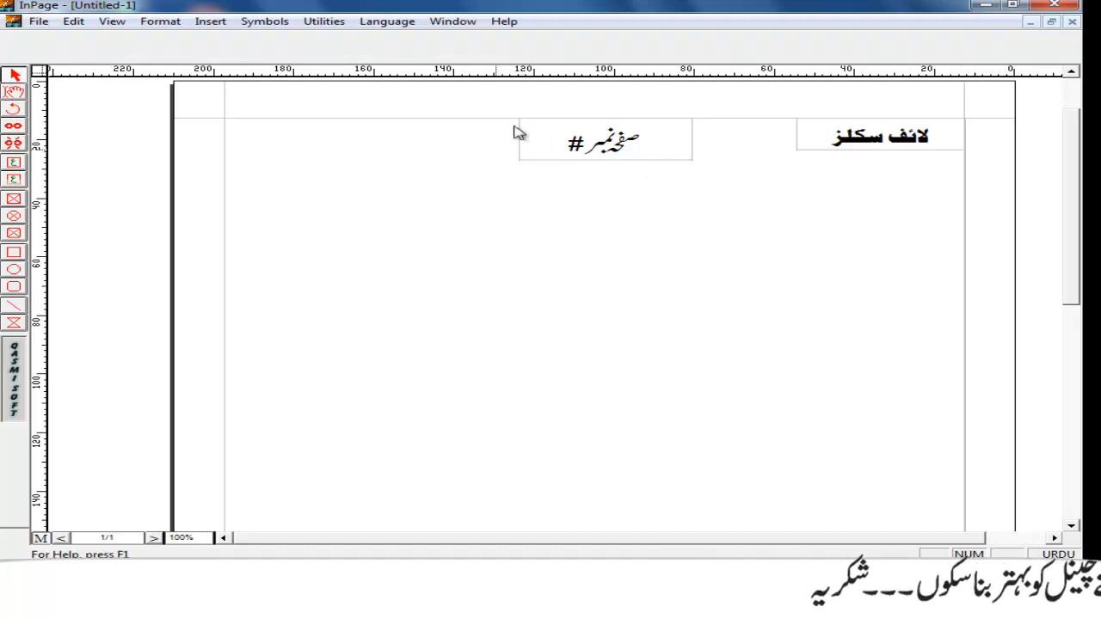
pyautogui.doubleClick(564, 144)
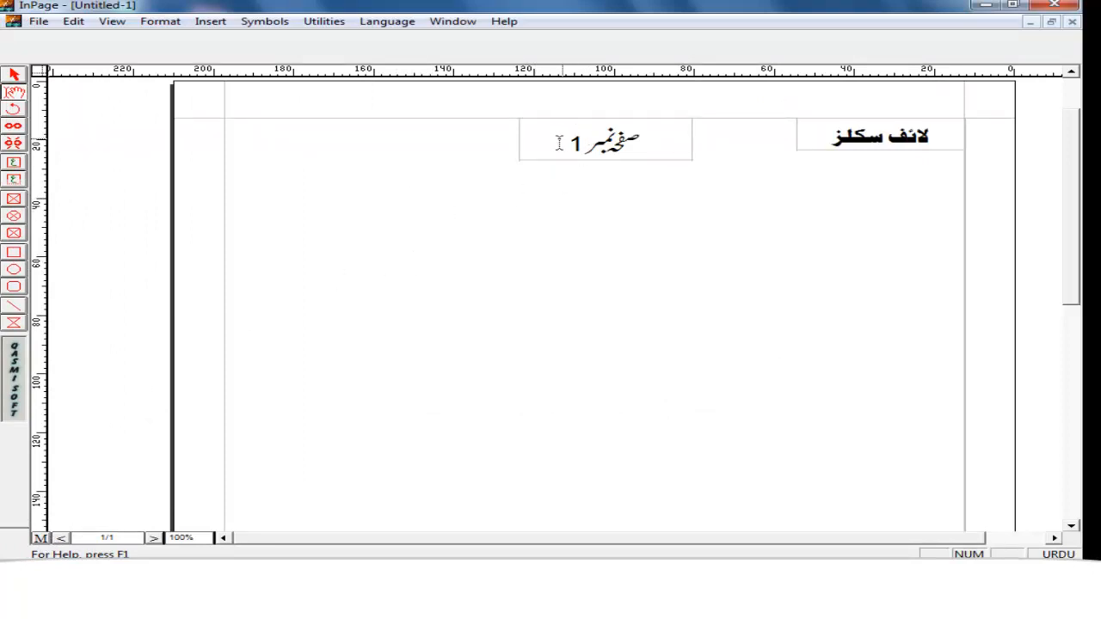
pyautogui.click(789, 145)
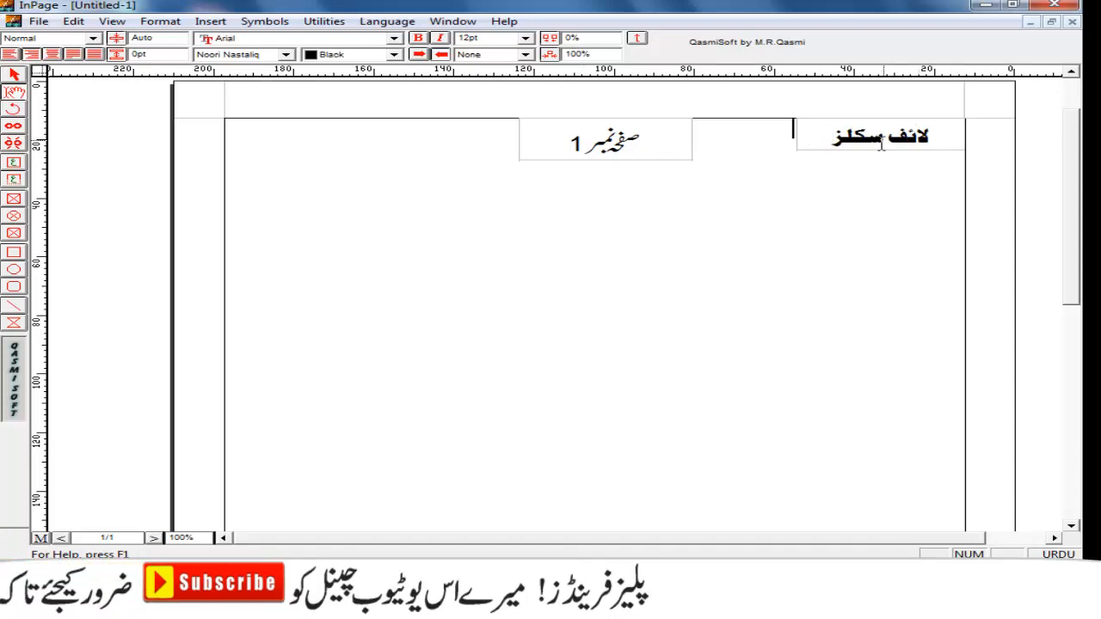
# Return to the master page and check that the heading and page number boxes can be edited there.
pyautogui.click(41, 538)
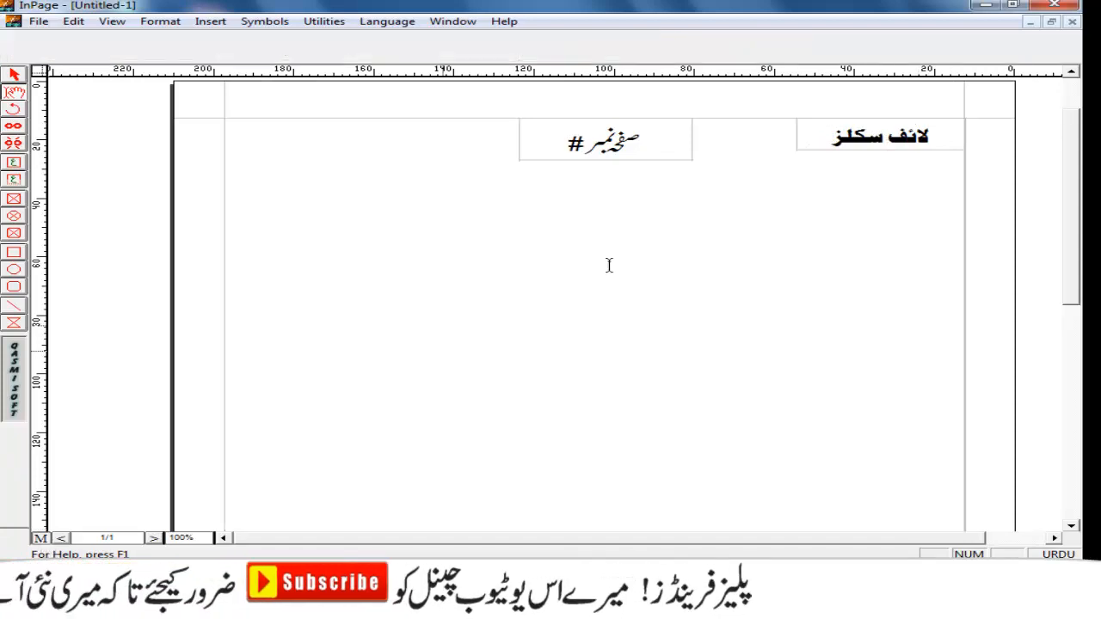
pyautogui.click(574, 148)
pyautogui.click(860, 141)
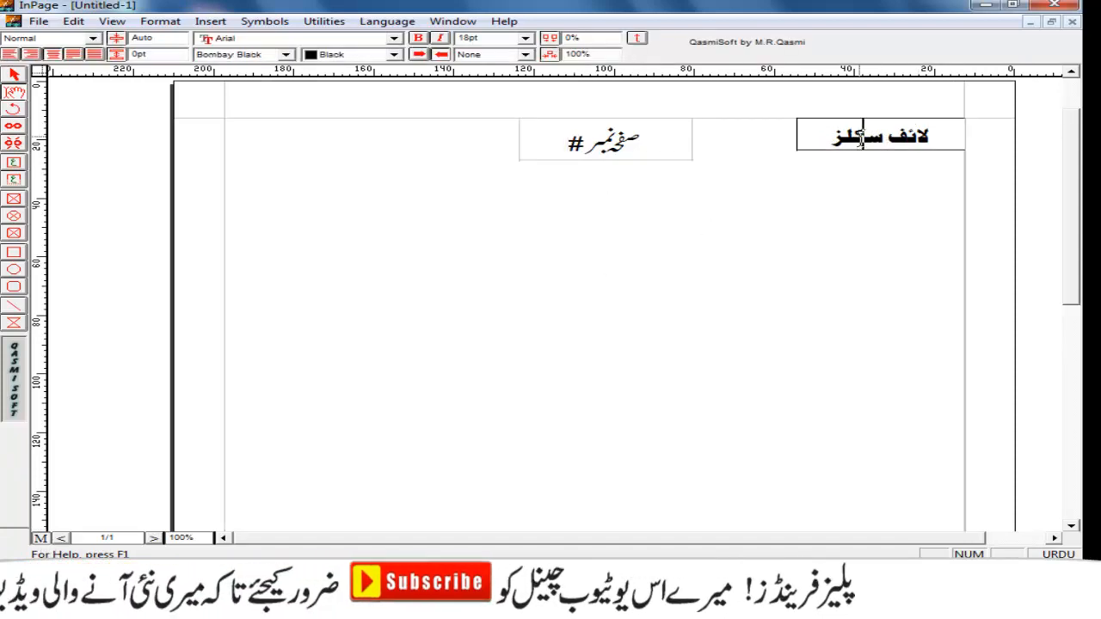
pyautogui.click(954, 132)
pyautogui.click(849, 139)
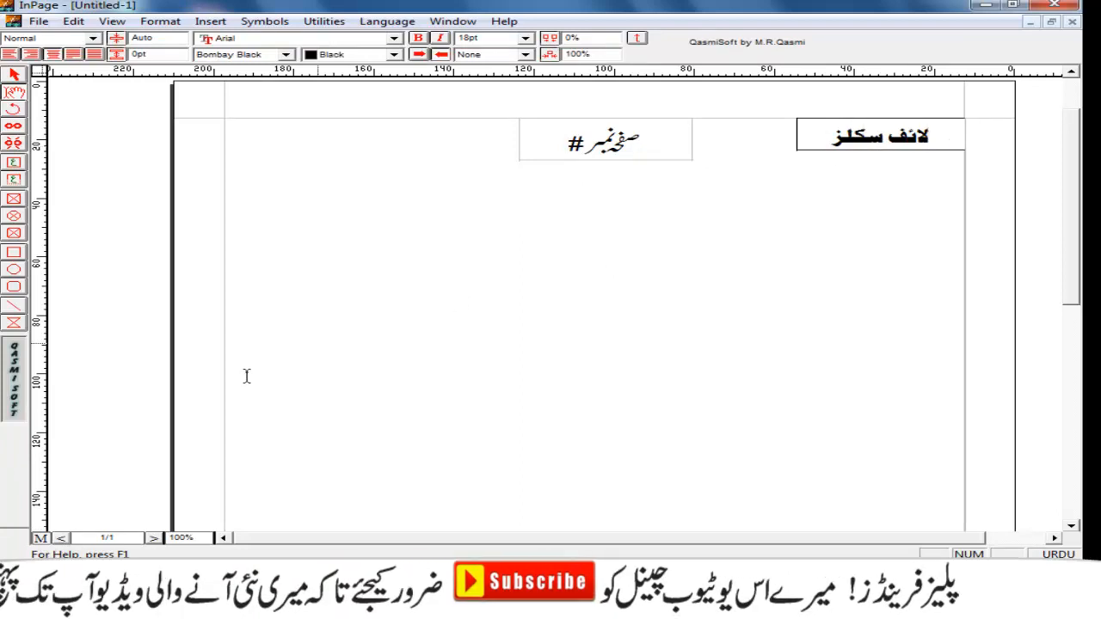
# Go back to the document page and add a second page with a page break in the main text area.
pyautogui.click(40, 539)
pyautogui.click(750, 228)
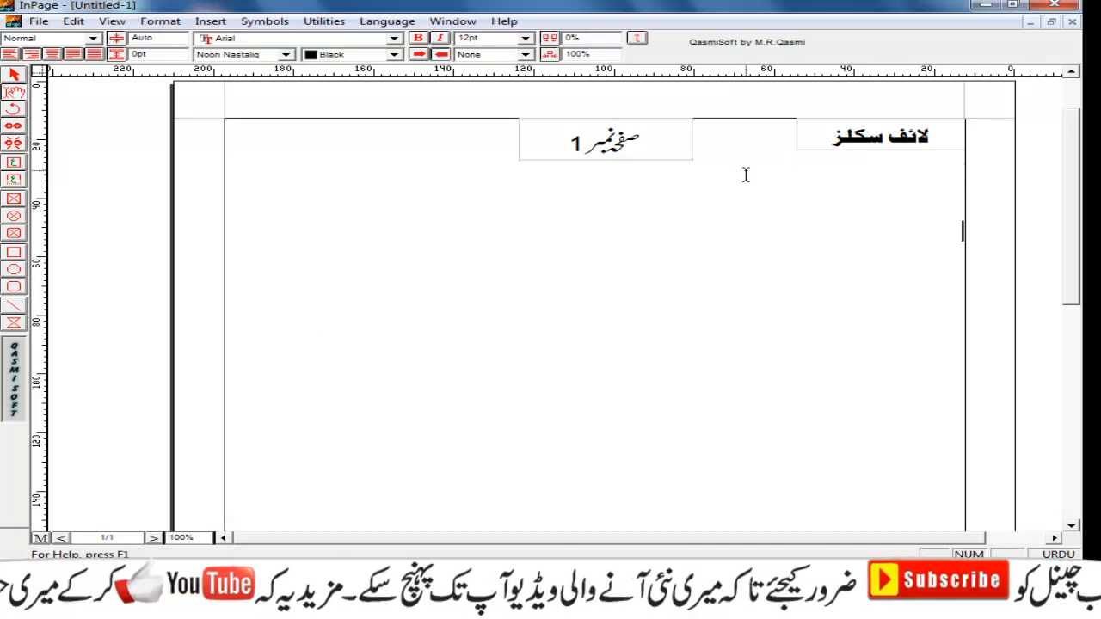
pyautogui.hotkey('ctrl', 'Return')
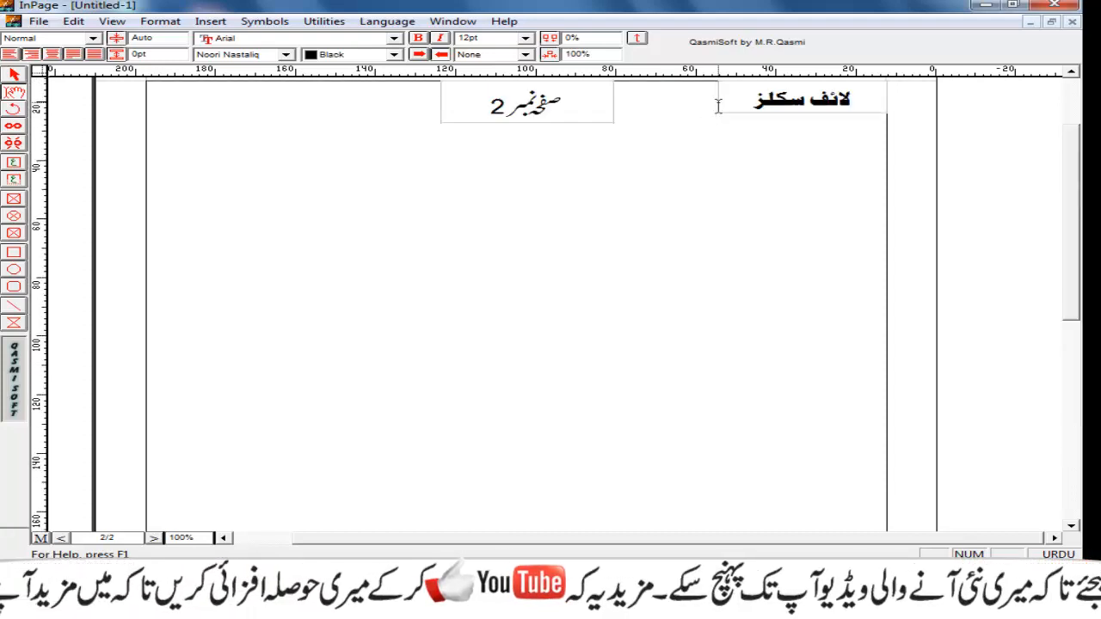
pyautogui.click(718, 105)
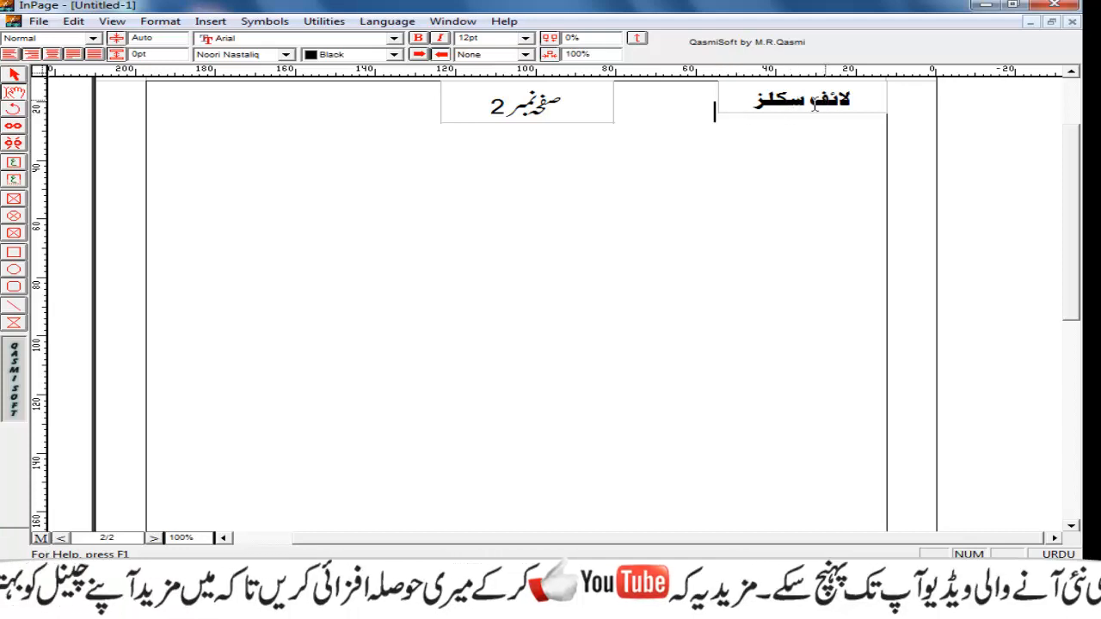